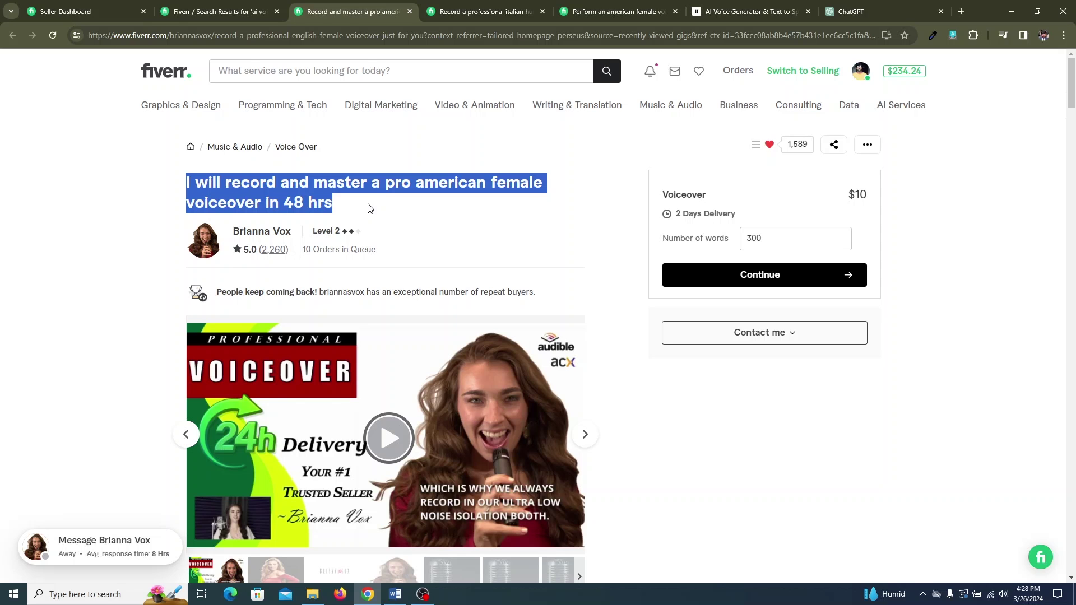
- Add the gig title "I will record and master a pro american female voiceover in 48 hrs" to the Word script document
{"action": "key", "text": "alt+Tab"}
{"action": "type", "text": "I will record and master a pro american female voiceover in 48 hrs"}
{"action": "key", "text": "alt+Tab"}
- Add the Italian gig's title, "I will record a professional italian human female voice over 24h", to the Word script document
{"action": "key", "text": "ctrl+Tab"}
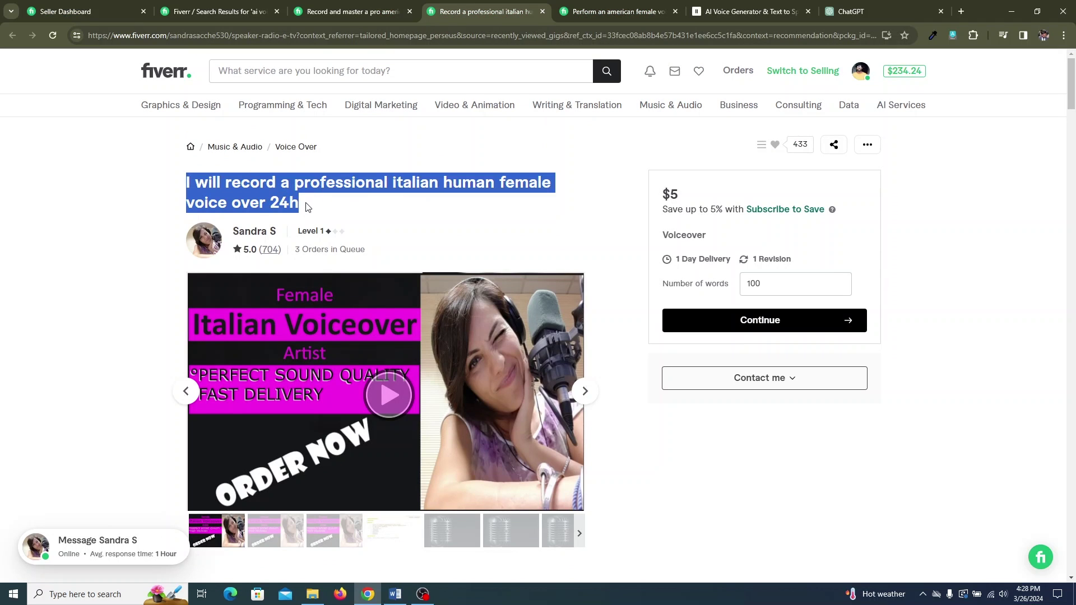
{"action": "key", "text": "alt+Tab"}
{"action": "type", "text": "I will record a professional italian human female voice over 24h"}
{"action": "key", "text": "alt+Tab"}
- Copy the title "I will perform an american female voice over based on your script" into Word and delete "italian human" from the second title
{"action": "key", "text": "ctrl+Tab"}
{"action": "key", "text": "ctrl+c"}
{"action": "key", "text": "alt+Tab"}
{"action": "right_click", "coordinate": [408, 185]}
{"action": "left_click", "coordinate": [455, 232]}
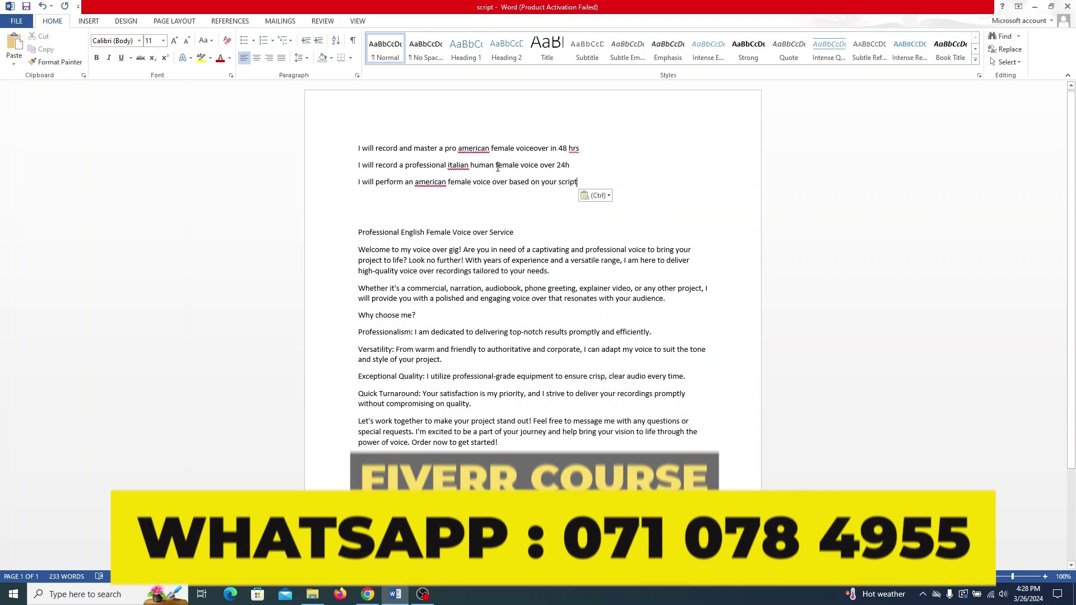
{"action": "left_click_drag", "start_coordinate": [492, 165], "coordinate": [451, 165]}
{"action": "key", "text": "Delete"}
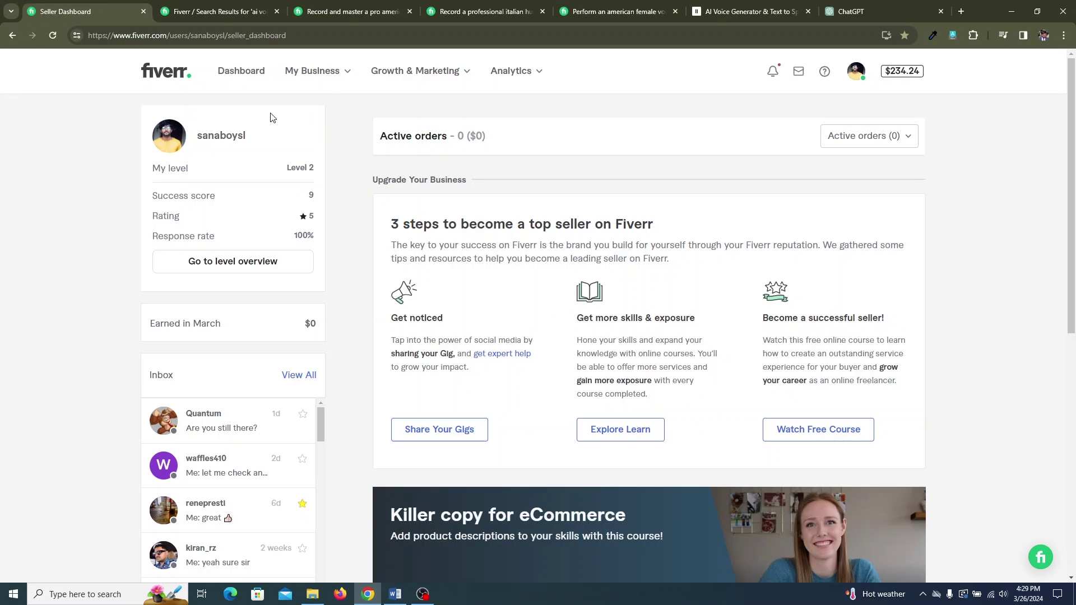
- Open the seller account's gig management page in the browser and start creating a new gig
{"action": "left_click", "coordinate": [322, 75]}
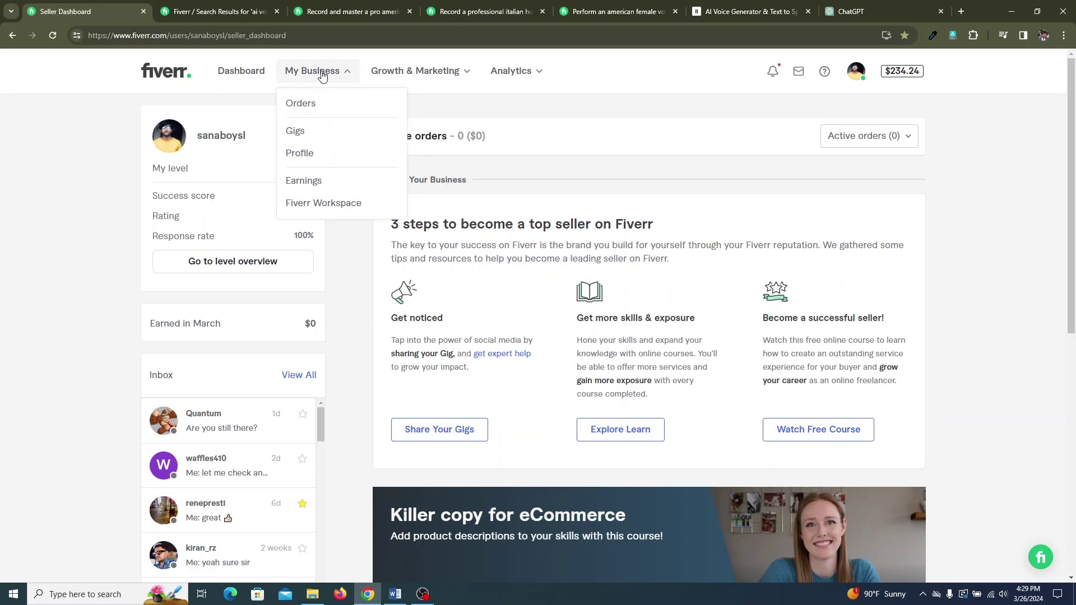
{"action": "left_click", "coordinate": [296, 132]}
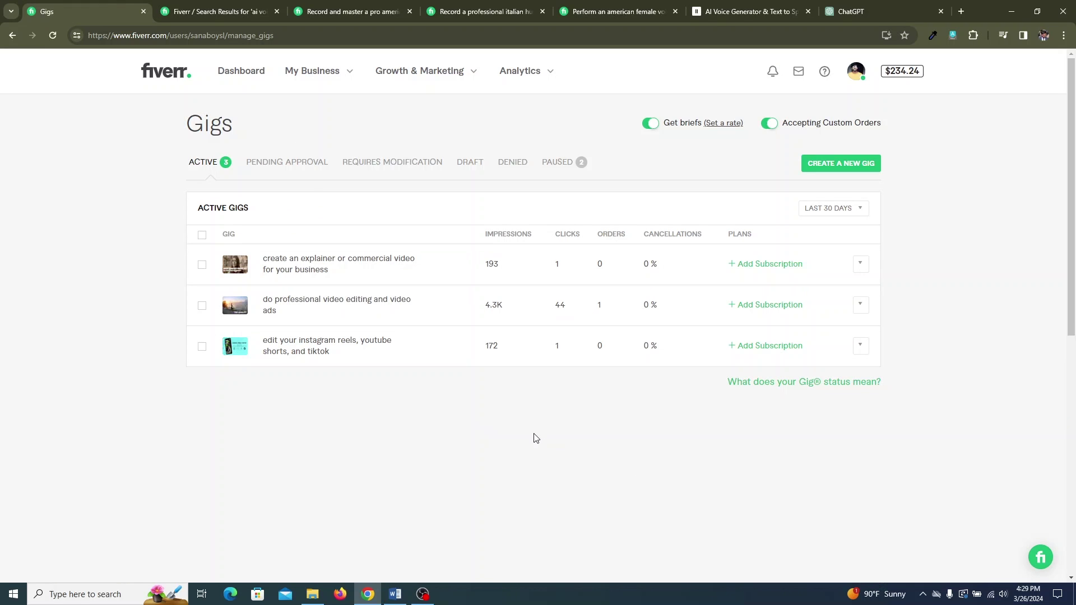
{"action": "left_click", "coordinate": [852, 166]}
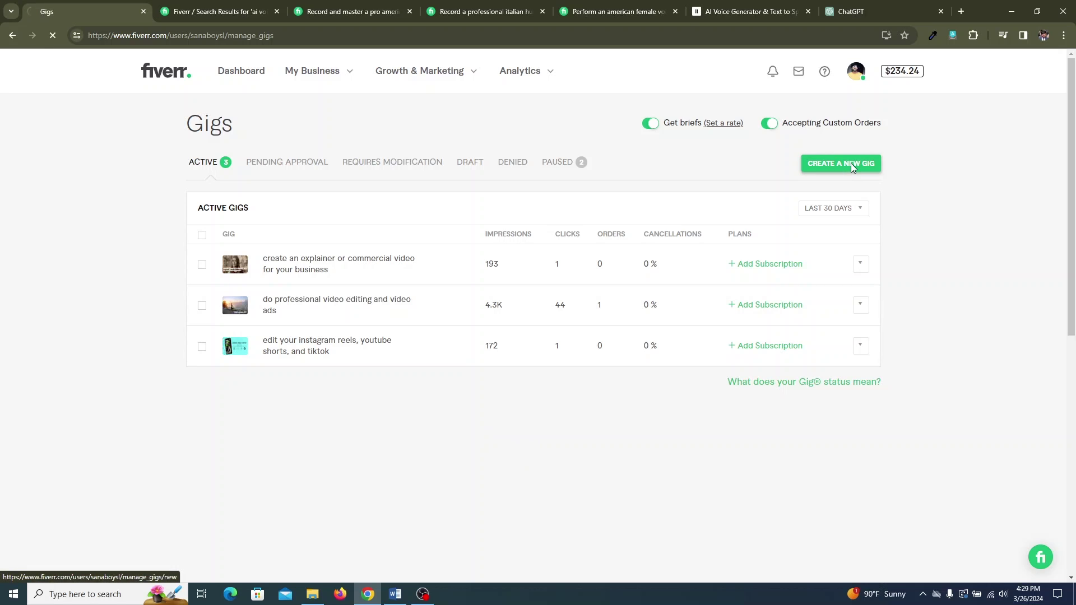
- Enter the gig title "I will record a professional female voice over in 24hrs", based on the titles in the Word document
{"action": "left_click", "coordinate": [555, 201]}
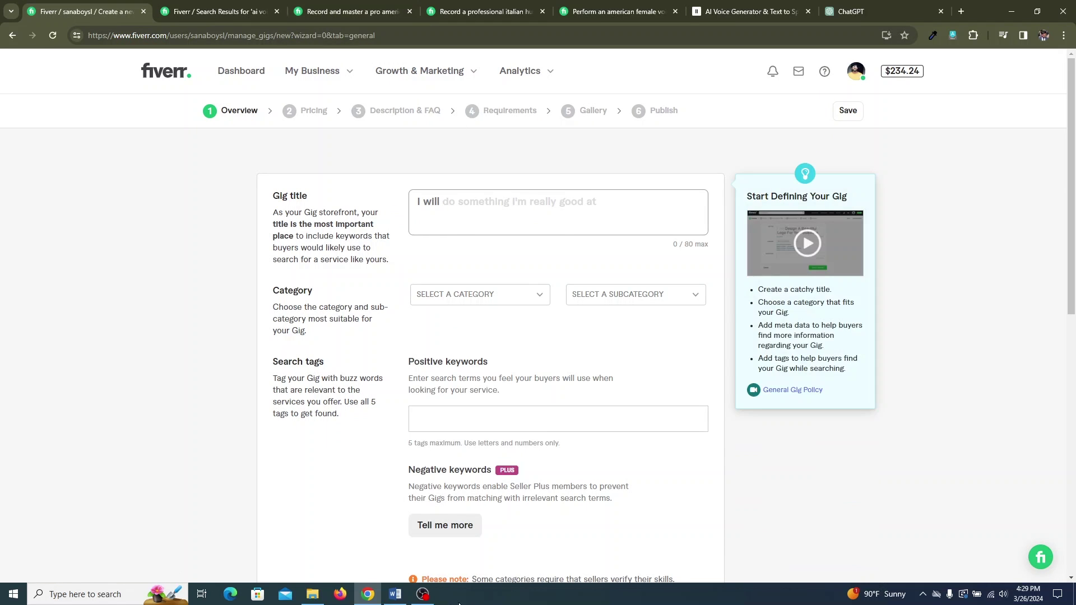
{"action": "left_click", "coordinate": [395, 594]}
{"action": "left_click", "coordinate": [424, 206]}
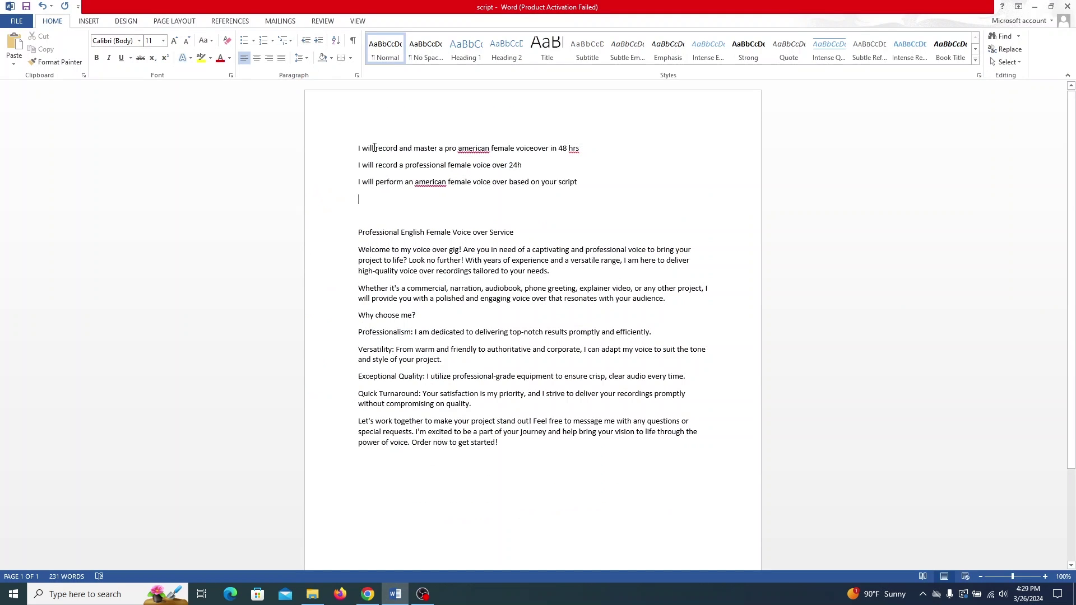
{"action": "key", "text": "alt+Tab"}
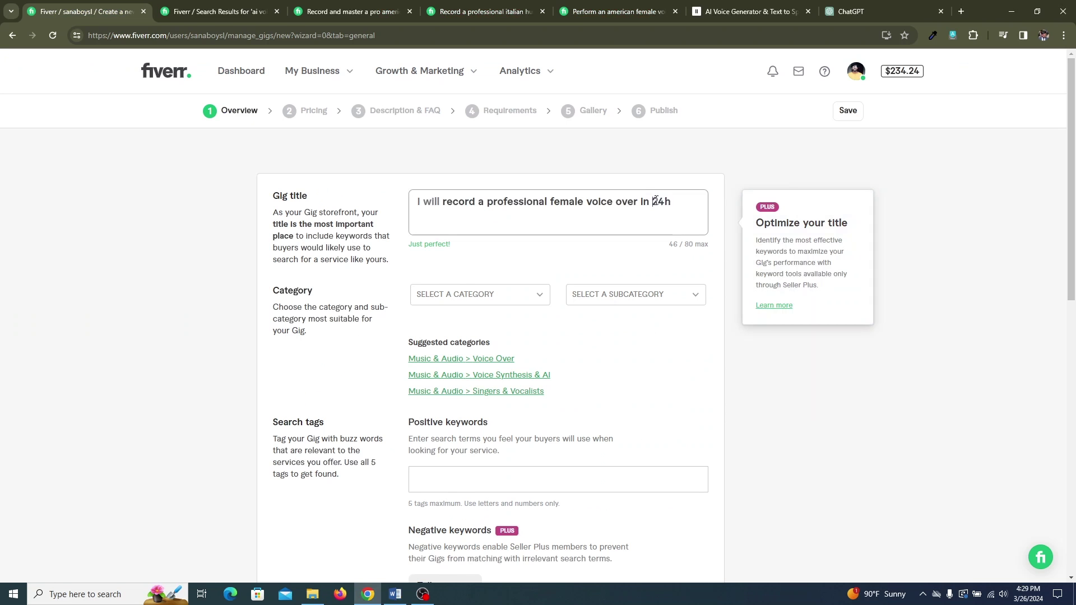
{"action": "left_click", "coordinate": [676, 200]}
{"action": "type", "text": "rs"}
{"action": "left_click", "coordinate": [765, 166]}
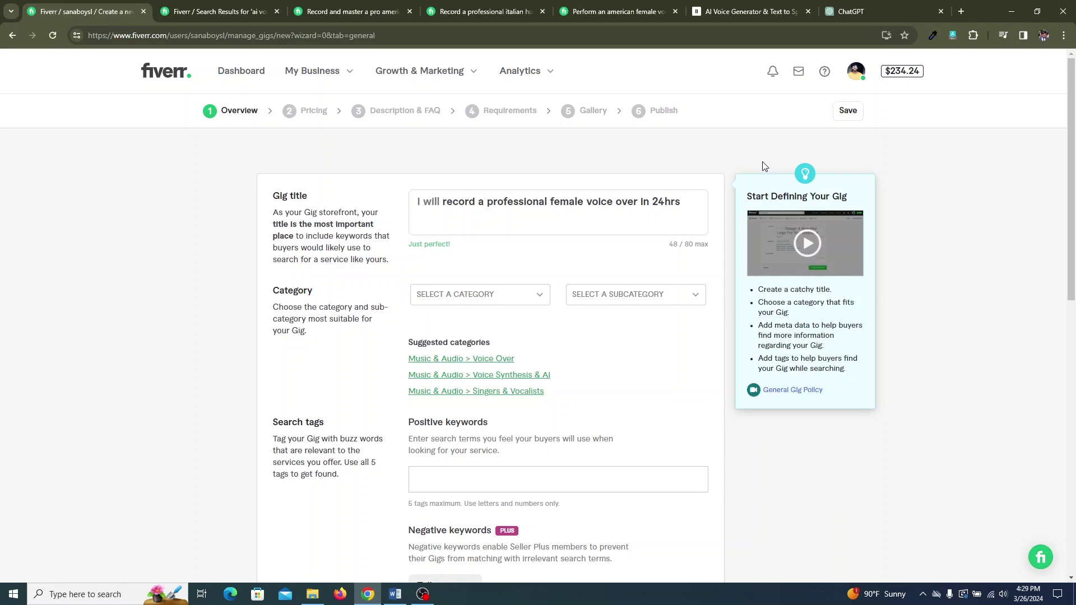
- Apply the suggested category Music & Audio > Voice Over to the gig
{"action": "left_click", "coordinate": [694, 207]}
{"action": "left_click", "coordinate": [458, 361]}
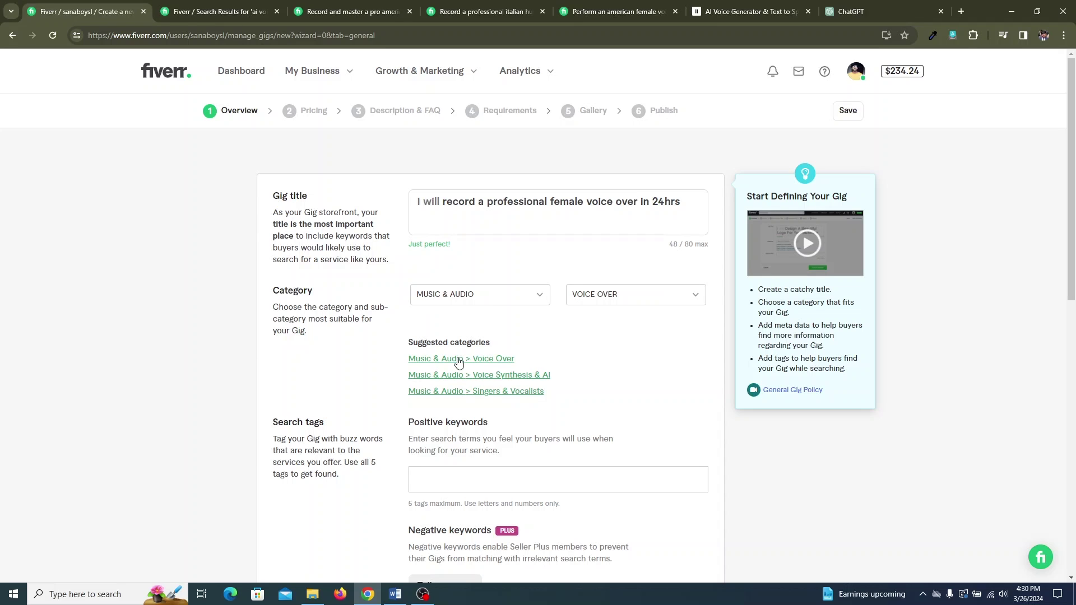
{"action": "left_click", "coordinate": [459, 360]}
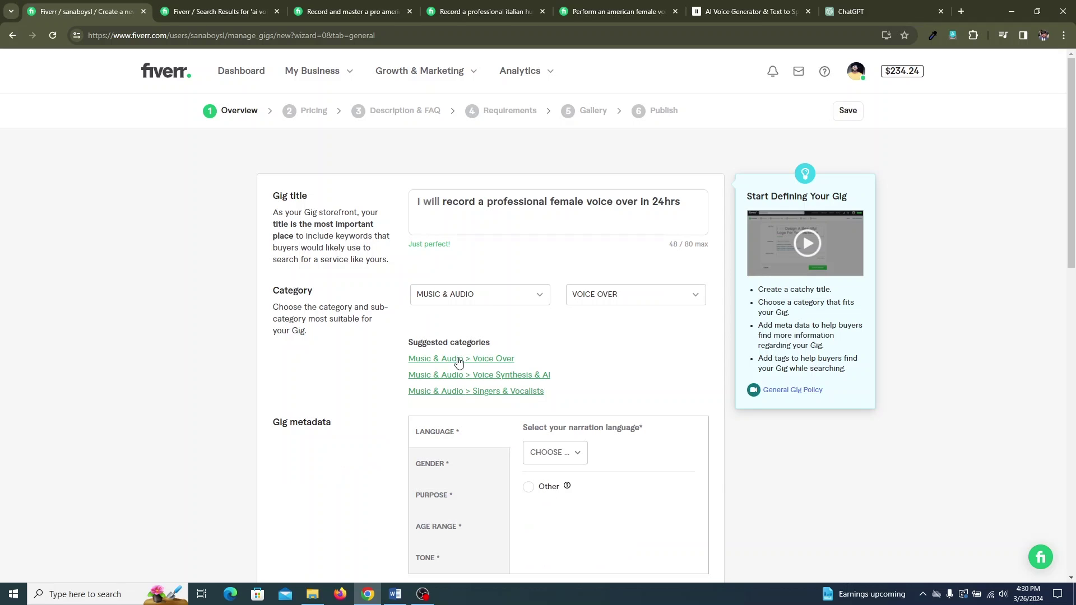
- In the gig metadata, set the narration language to English with the English - American accent and the gender to Female
{"action": "scroll", "coordinate": [645, 363], "scroll_direction": "down", "scroll_amount": 4}
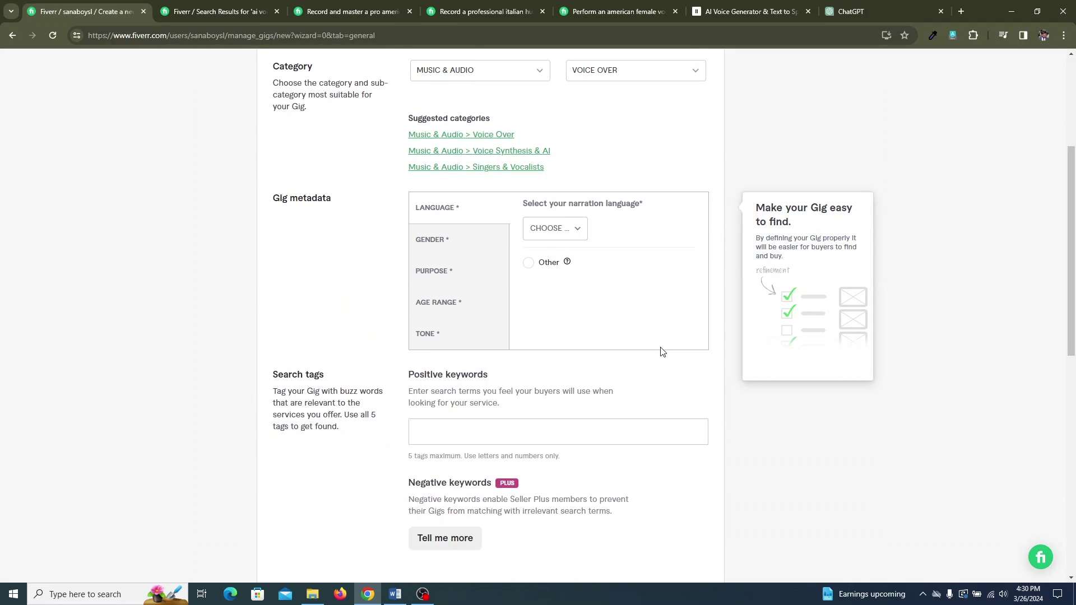
{"action": "left_click", "coordinate": [559, 231]}
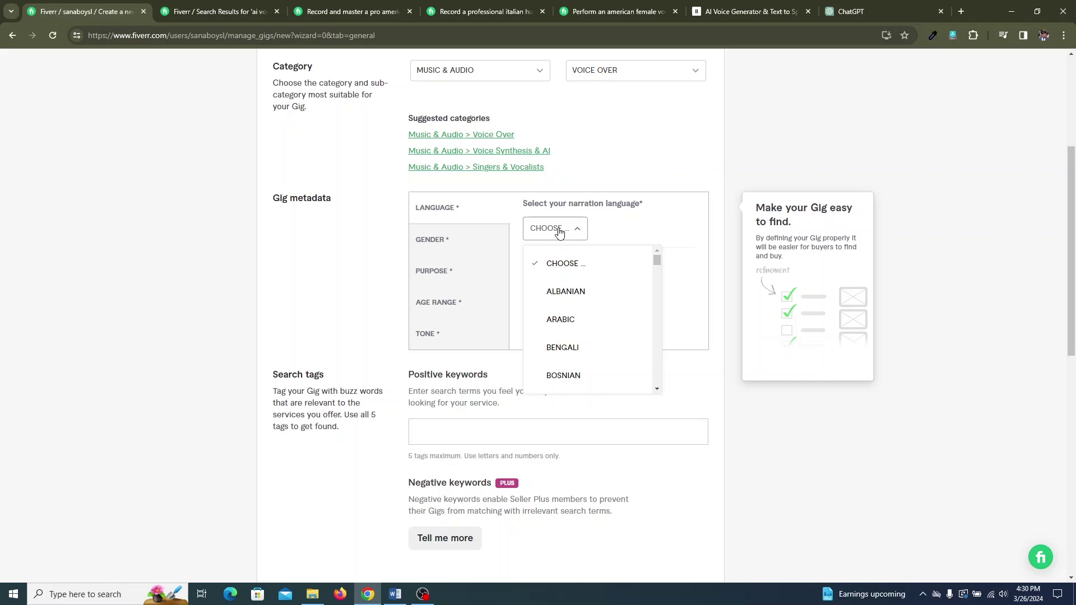
{"action": "scroll", "coordinate": [591, 334], "scroll_direction": "down", "scroll_amount": 3}
{"action": "scroll", "coordinate": [594, 335], "scroll_direction": "up", "scroll_amount": 1}
{"action": "scroll", "coordinate": [595, 335], "scroll_direction": "down", "scroll_amount": 1}
{"action": "left_click", "coordinate": [564, 364]}
{"action": "left_click", "coordinate": [528, 307]}
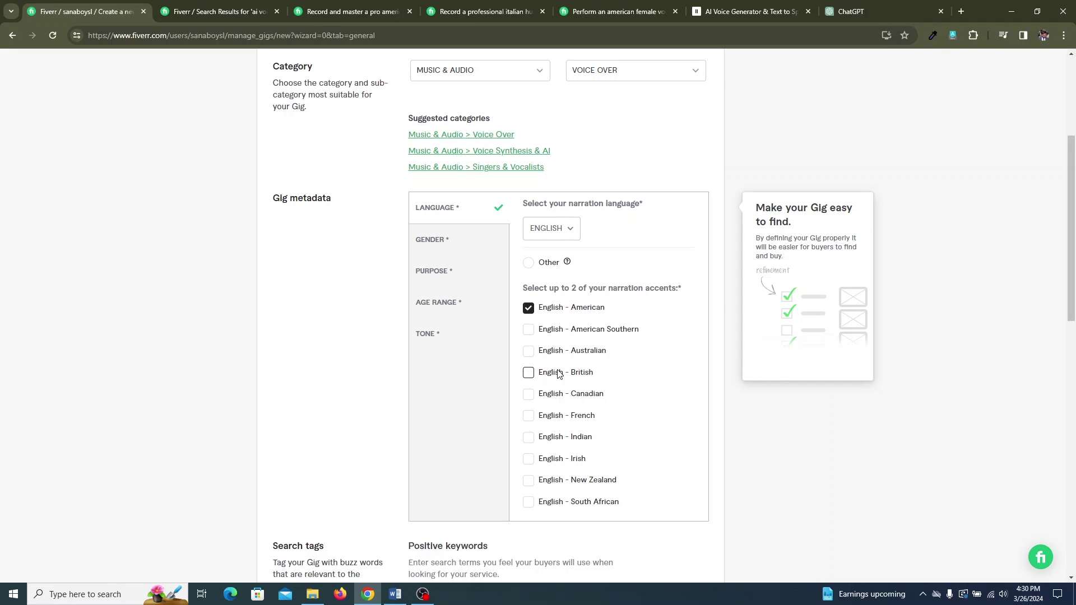
{"action": "left_click", "coordinate": [441, 245]}
{"action": "left_click", "coordinate": [529, 224]}
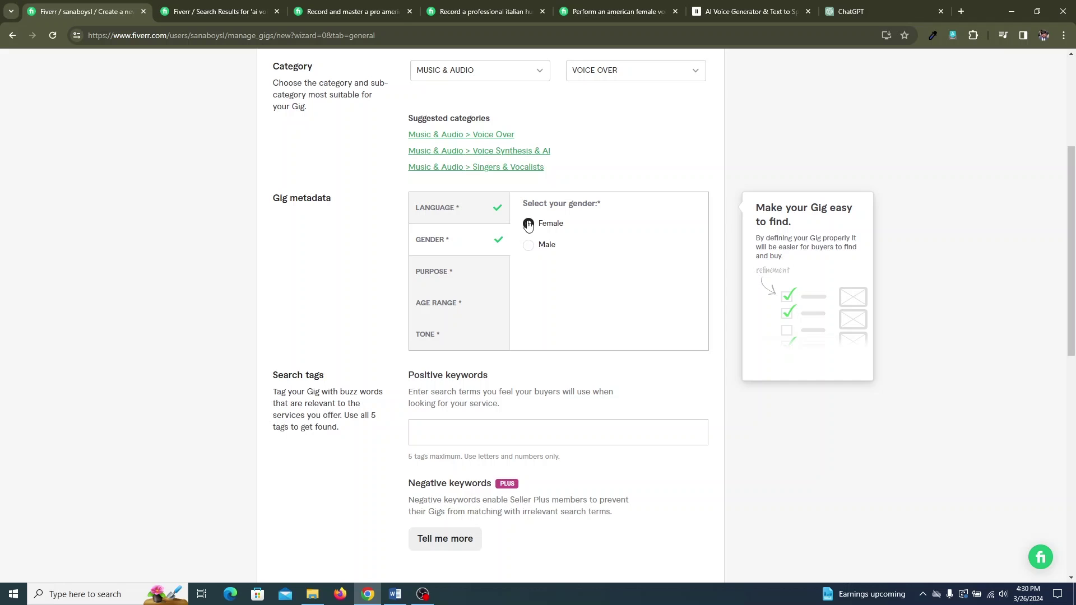
- Set the voice over purposes in the gig metadata to Video narration, Audiobook and Commercial
{"action": "left_click", "coordinate": [460, 285]}
{"action": "left_click", "coordinate": [528, 256]}
{"action": "left_click", "coordinate": [528, 278]}
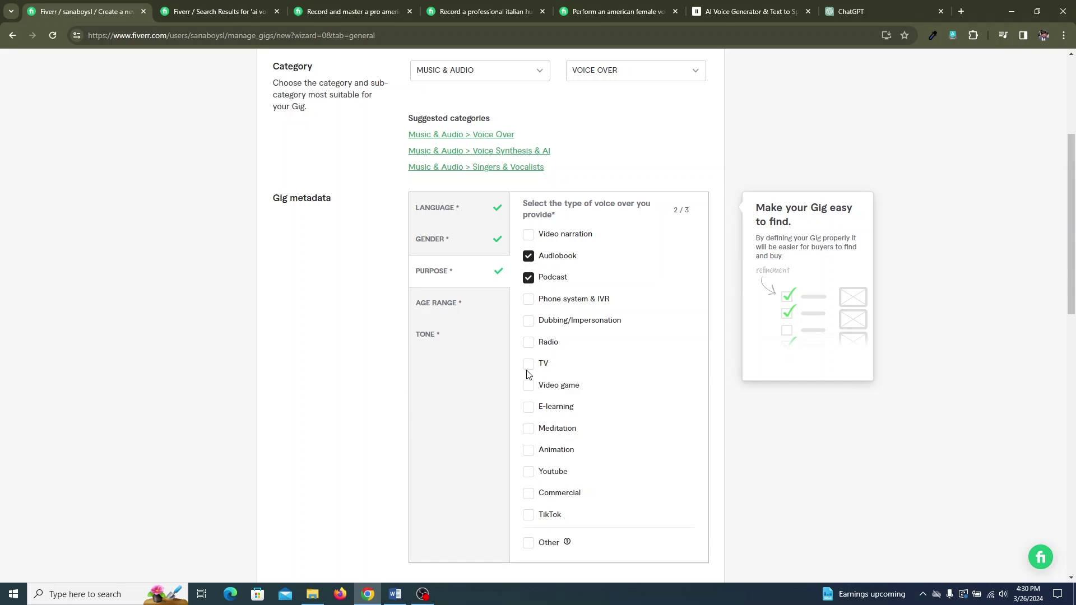
{"action": "left_click", "coordinate": [527, 367]}
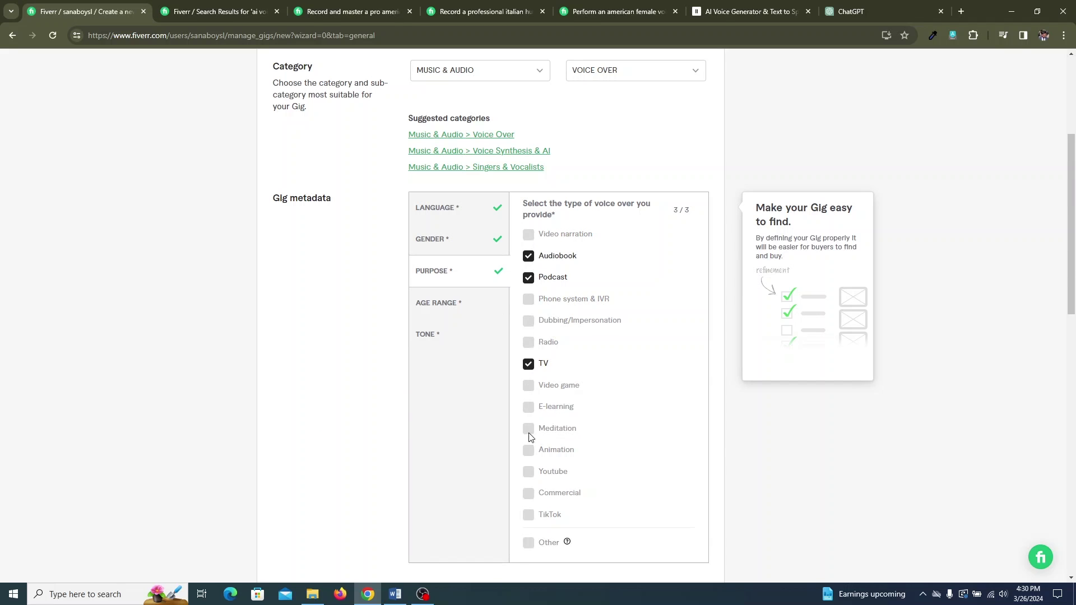
{"action": "left_click", "coordinate": [528, 365]}
{"action": "left_click", "coordinate": [529, 494]}
{"action": "left_click", "coordinate": [528, 279]}
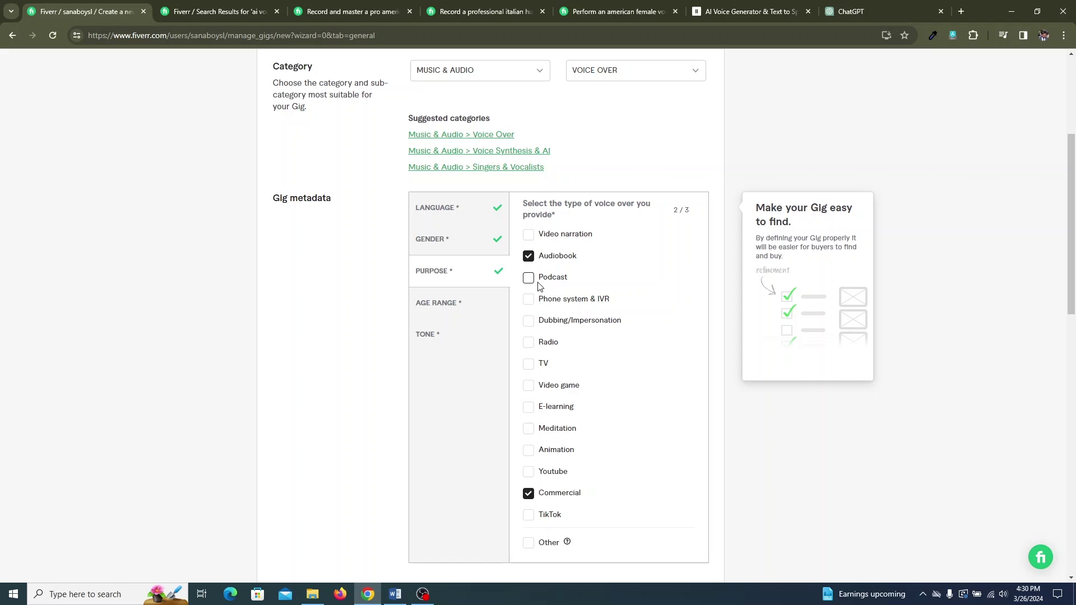
{"action": "left_click", "coordinate": [528, 235]}
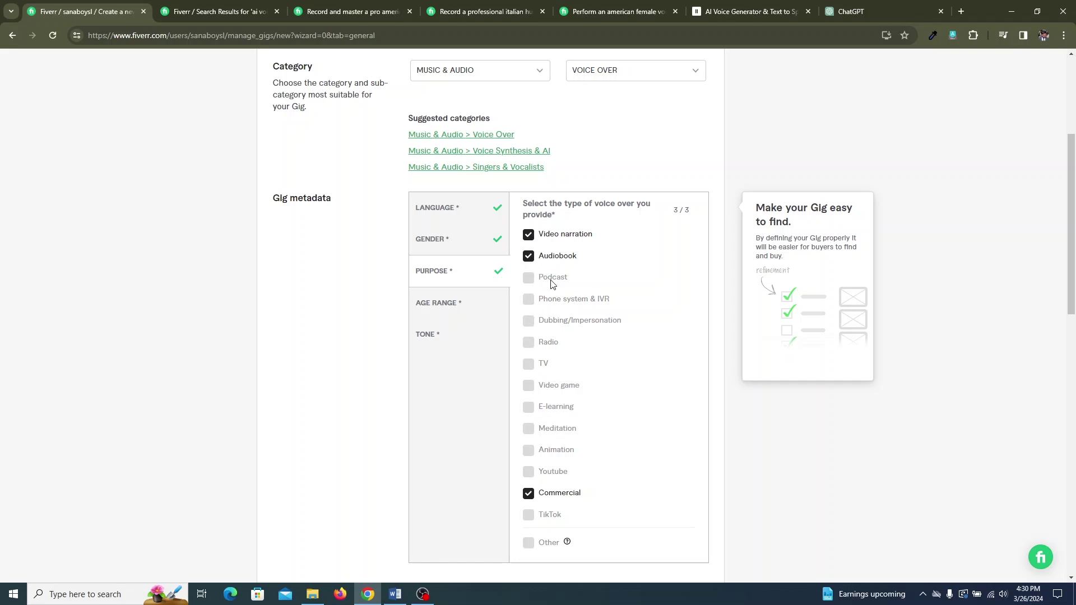
- Set the voice's age range to Adult in the gig metadata
{"action": "scroll", "coordinate": [508, 307], "scroll_direction": "down", "scroll_amount": 1}
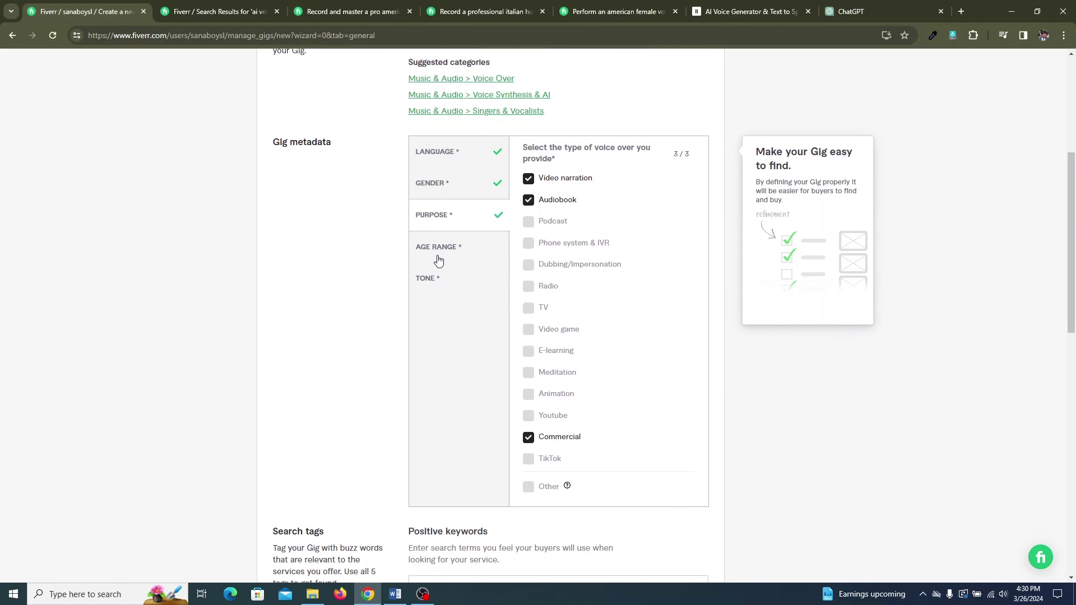
{"action": "left_click", "coordinate": [438, 251]}
{"action": "left_click", "coordinate": [529, 179]}
{"action": "left_click", "coordinate": [530, 201]}
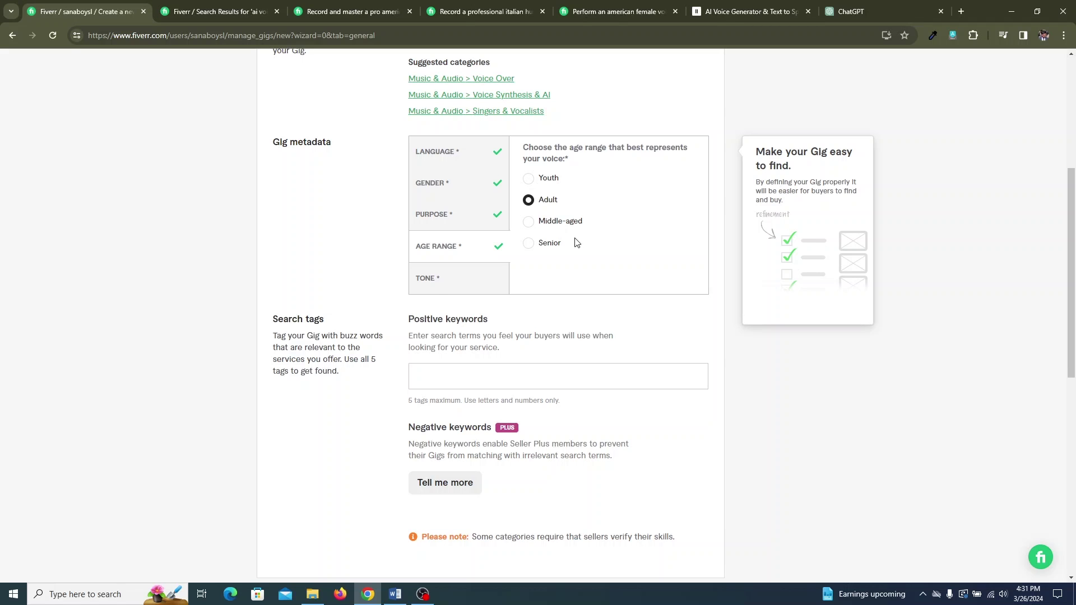
- Select the voice tones Corporate, Emotional, Friendly, Energetic and Conversational in the gig metadata
{"action": "left_click", "coordinate": [440, 281]}
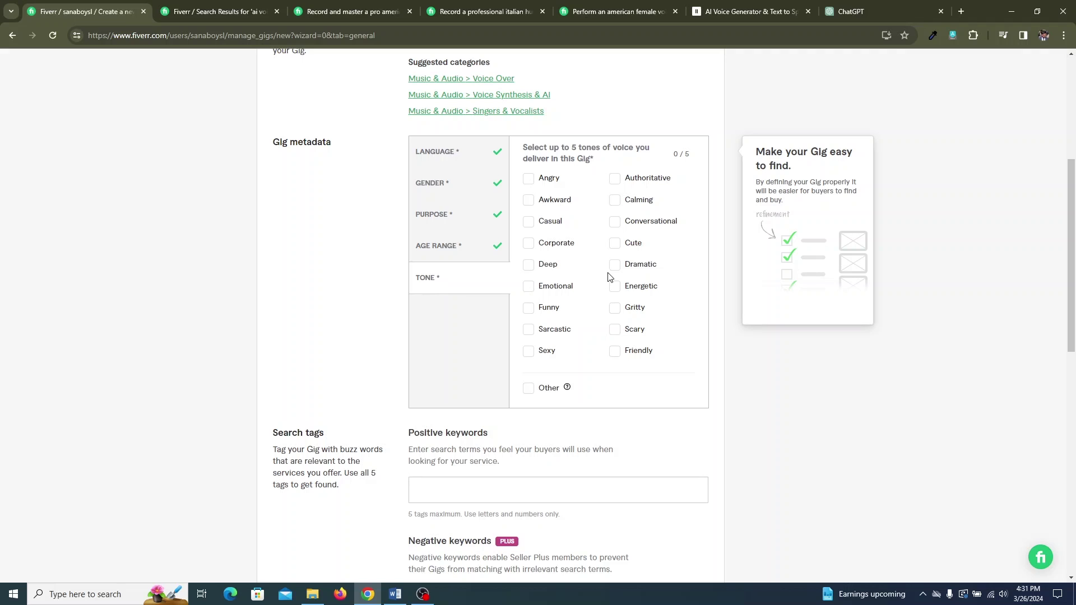
{"action": "left_click", "coordinate": [528, 243]}
{"action": "left_click", "coordinate": [528, 286]}
{"action": "left_click", "coordinate": [615, 352]}
{"action": "left_click", "coordinate": [617, 289]}
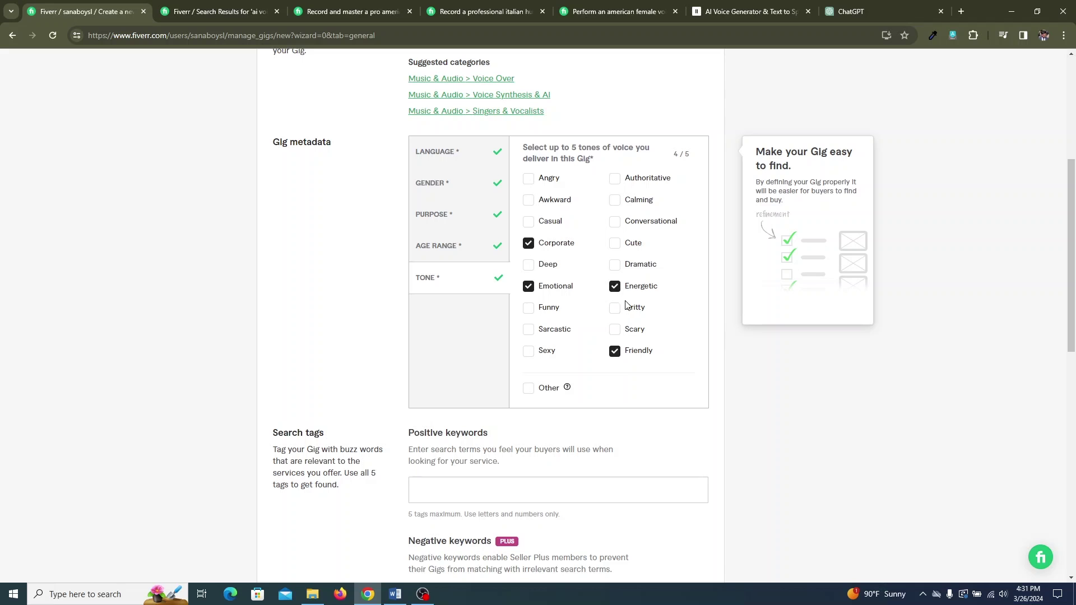
{"action": "left_click", "coordinate": [615, 221]}
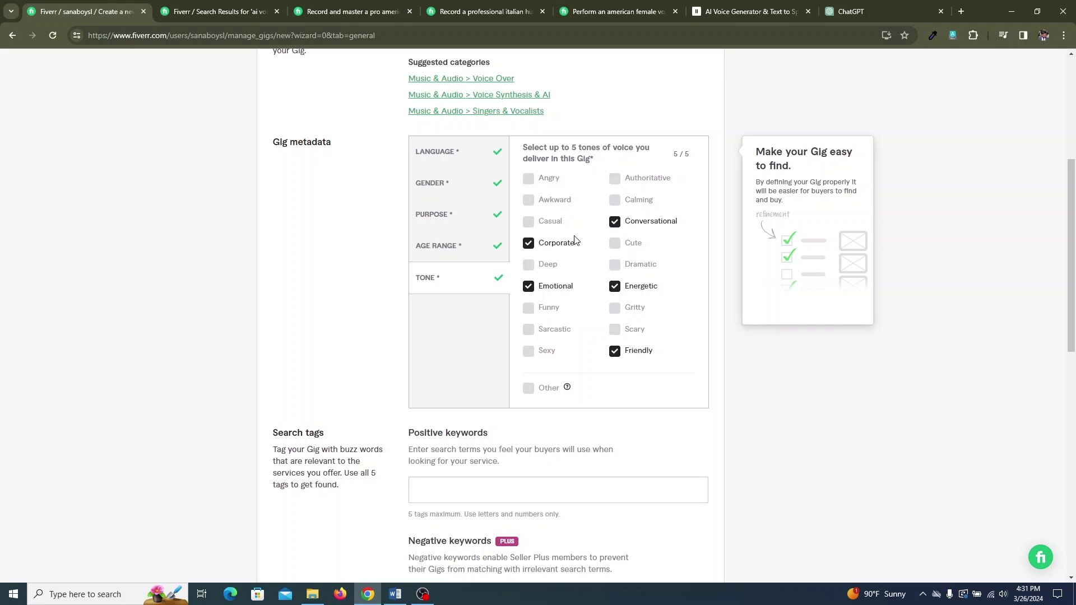
- Review the AI voice over search results, the Italian voice over gig and the script document for search tag ideas
{"action": "scroll", "coordinate": [575, 240], "scroll_direction": "down", "scroll_amount": 4}
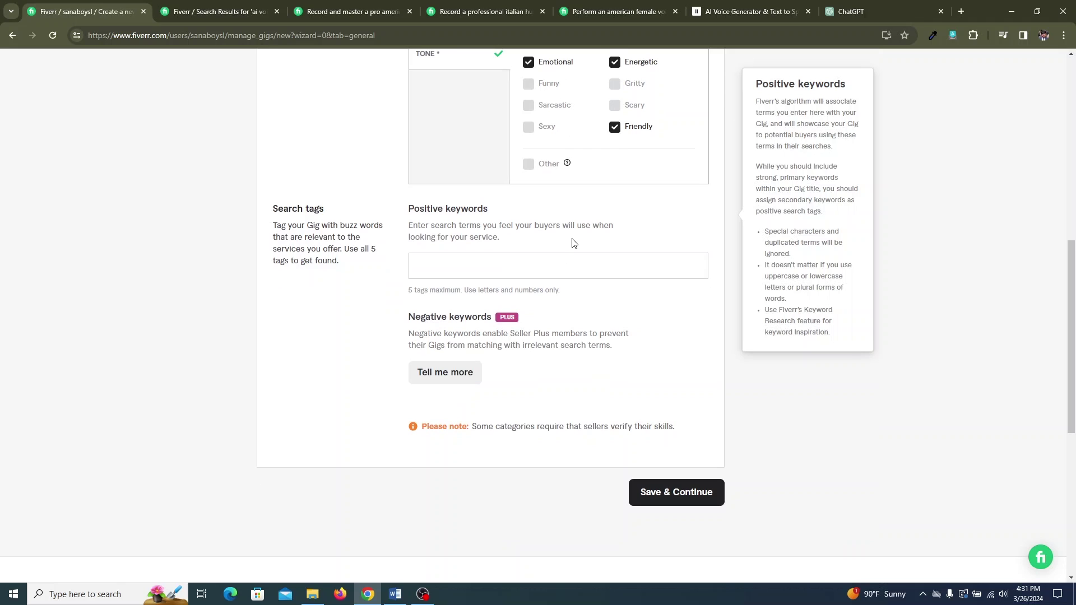
{"action": "key", "text": "ctrl+Tab"}
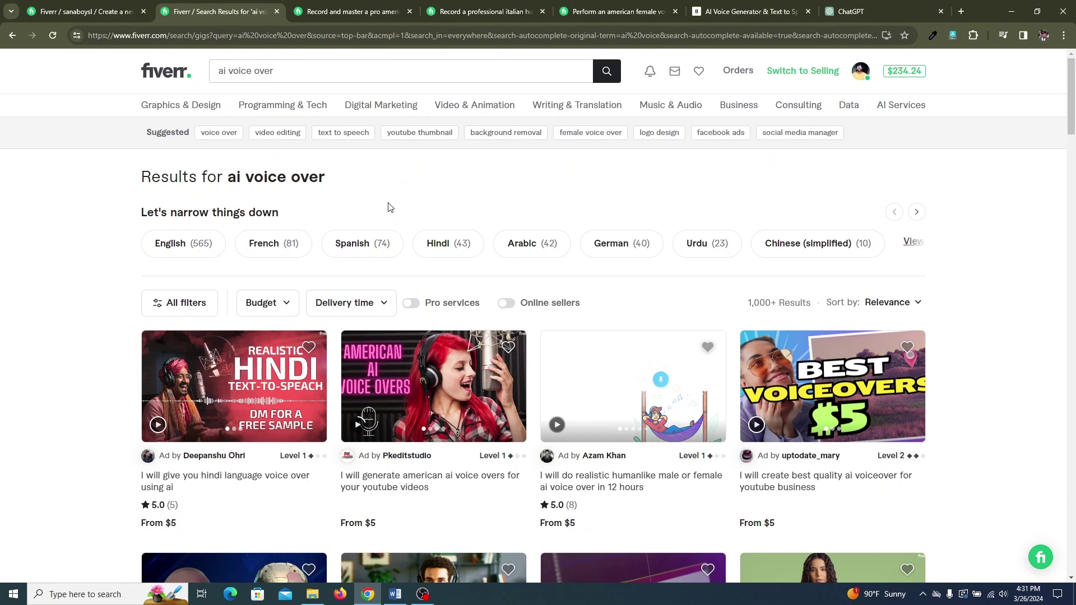
{"action": "left_click", "coordinate": [455, 7]}
{"action": "left_click", "coordinate": [224, 12]}
{"action": "key", "text": "alt+Tab"}
{"action": "key", "text": "alt+Tab"}
{"action": "left_click", "coordinate": [76, 5]}
- Add the search tags female voice over, voice over, english voice, amarican voice over and voiceover, then save and continue to pricing
{"action": "left_click", "coordinate": [470, 268]}
{"action": "type", "text": "voice"}
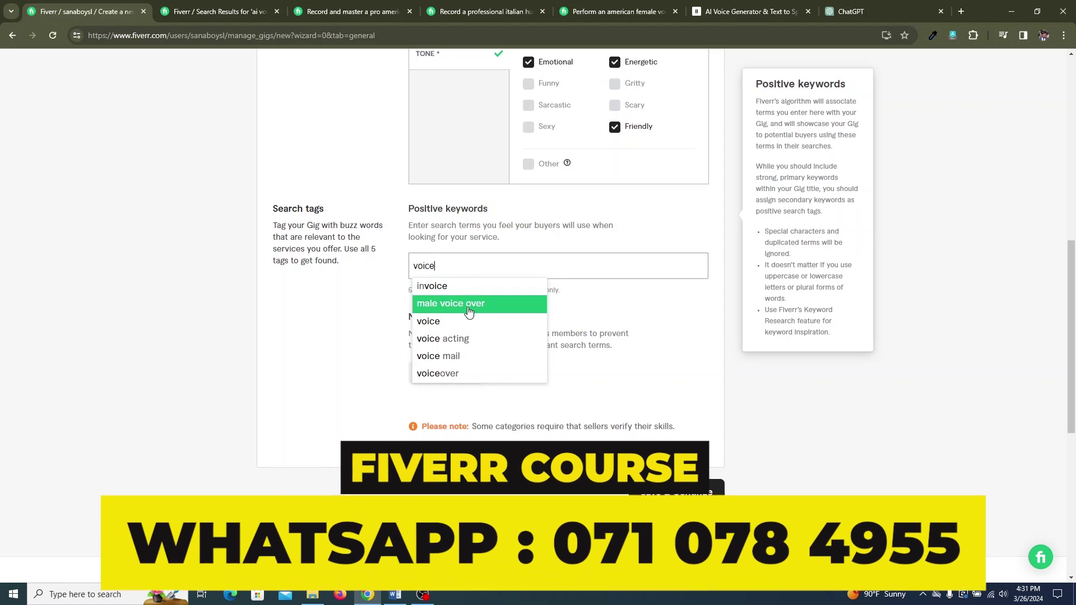
{"action": "left_click", "coordinate": [448, 303]}
{"action": "key", "text": "BackSpace"}
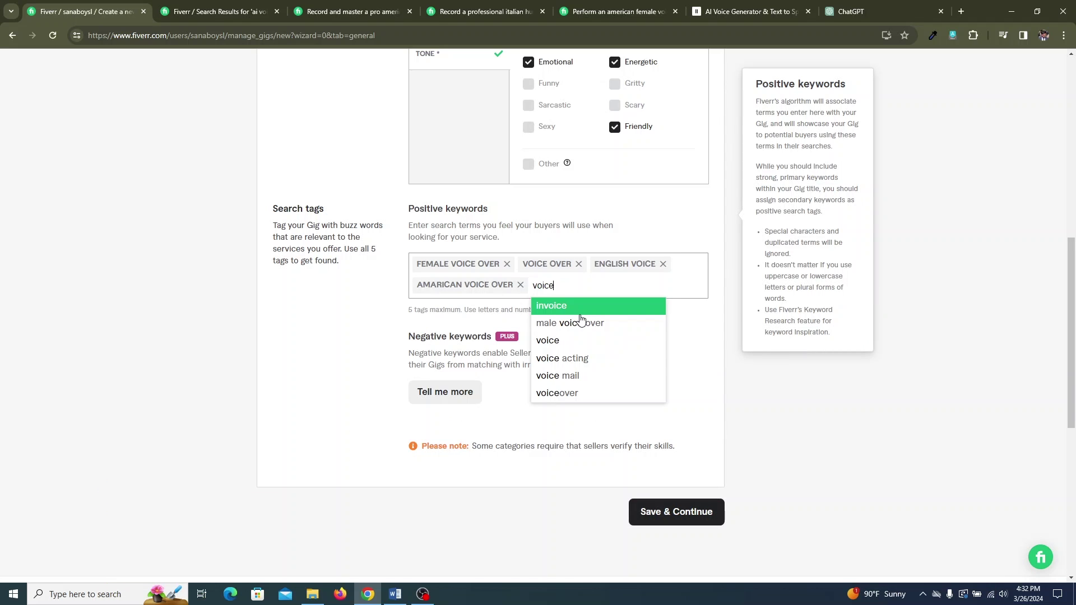
{"action": "left_click", "coordinate": [577, 393]}
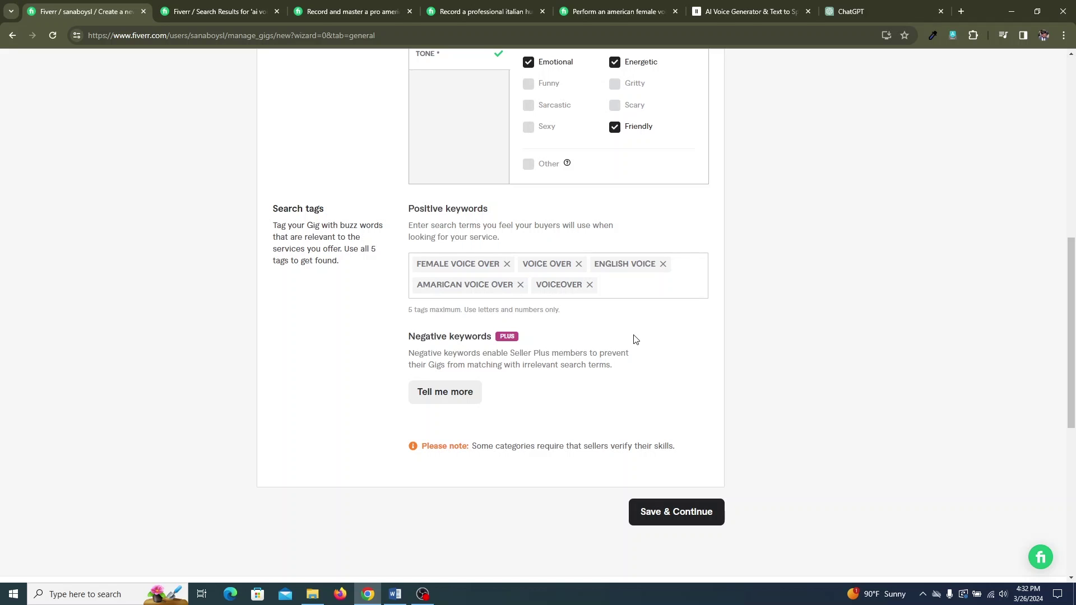
{"action": "left_click", "coordinate": [681, 522]}
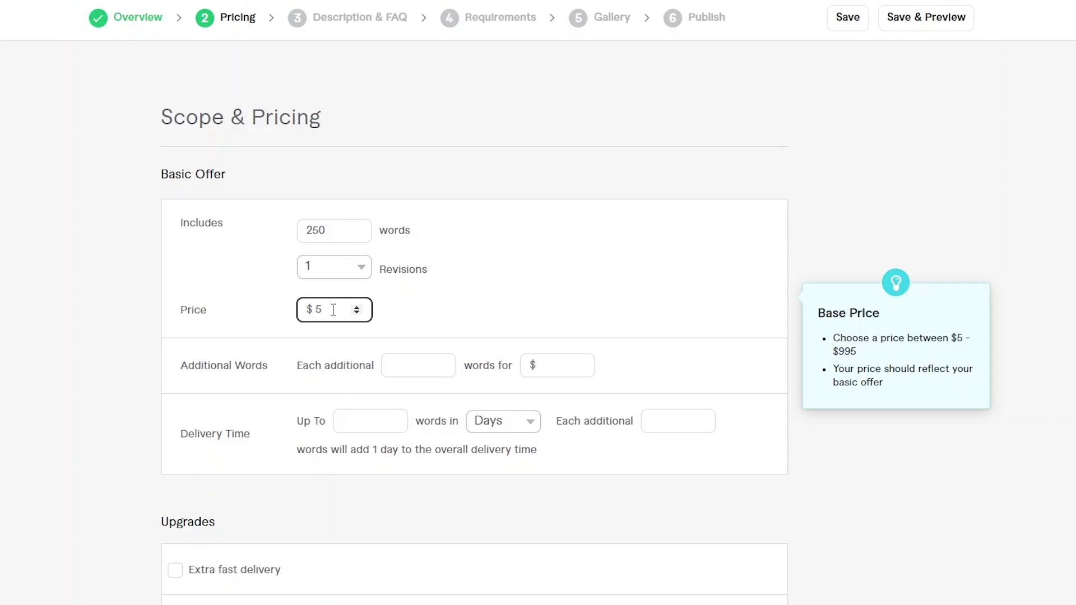
- Set the basic offer to 200 included words with 1 revision at a price of $5
{"action": "left_click", "coordinate": [555, 327]}
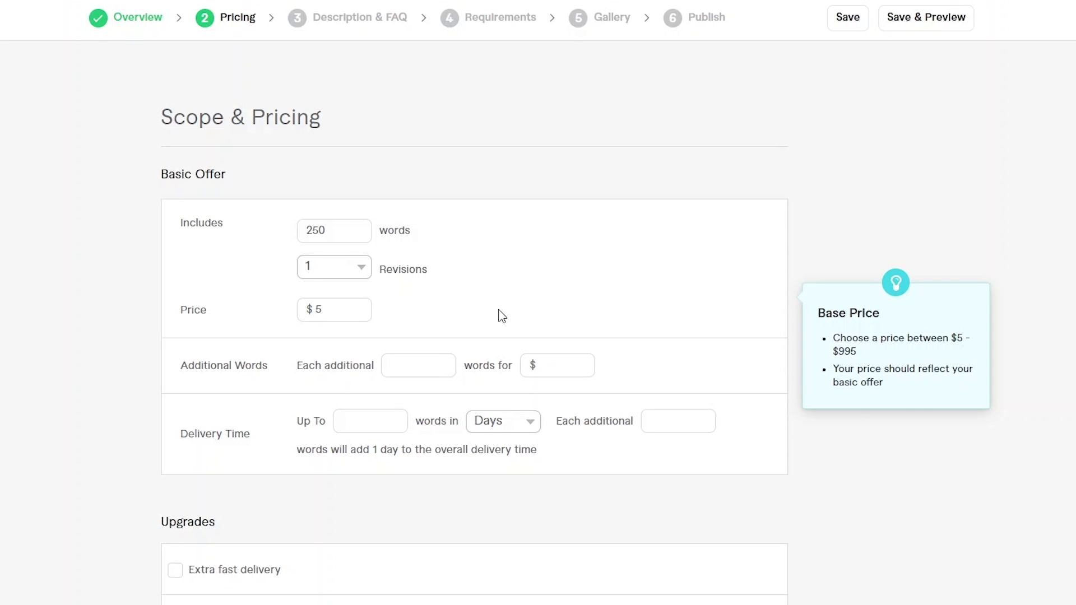
{"action": "left_click_drag", "start_coordinate": [332, 231], "coordinate": [302, 235]}
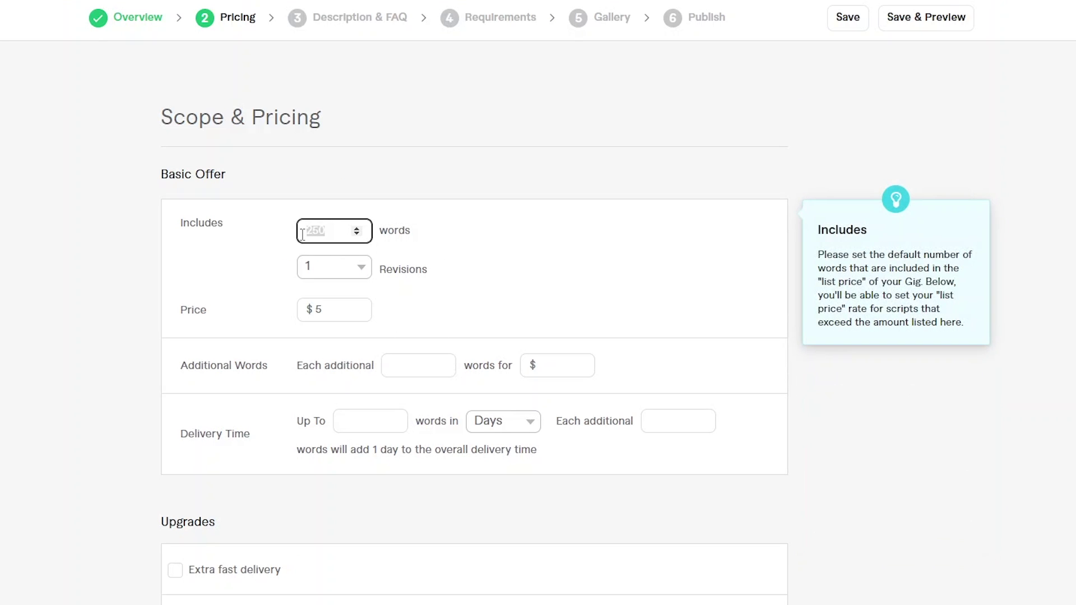
{"action": "type", "text": "200"}
{"action": "left_click", "coordinate": [571, 250]}
- Set the additional words rate to $5 for each additional 100 words
{"action": "scroll", "coordinate": [571, 250], "scroll_direction": "down", "scroll_amount": 1}
{"action": "left_click", "coordinate": [394, 299]}
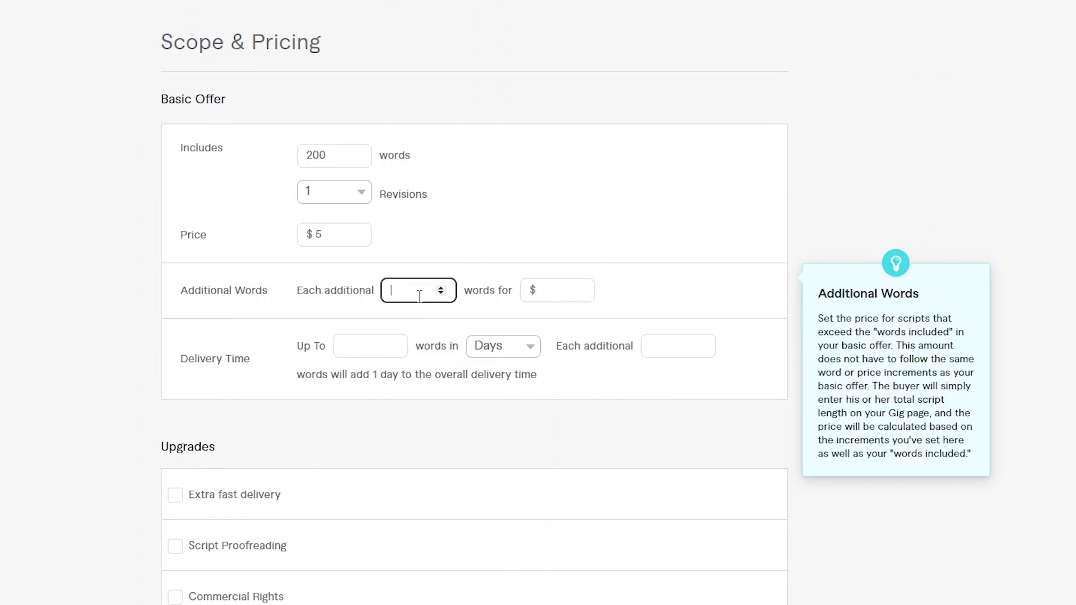
{"action": "type", "text": "100"}
{"action": "left_click", "coordinate": [557, 293]}
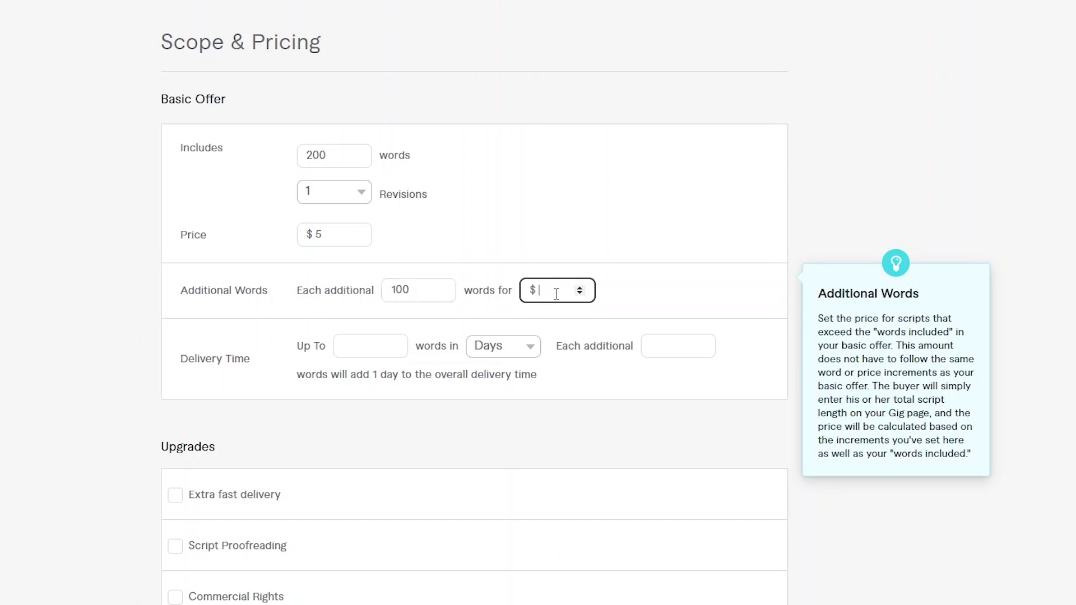
{"action": "type", "text": "5"}
{"action": "left_click", "coordinate": [744, 292]}
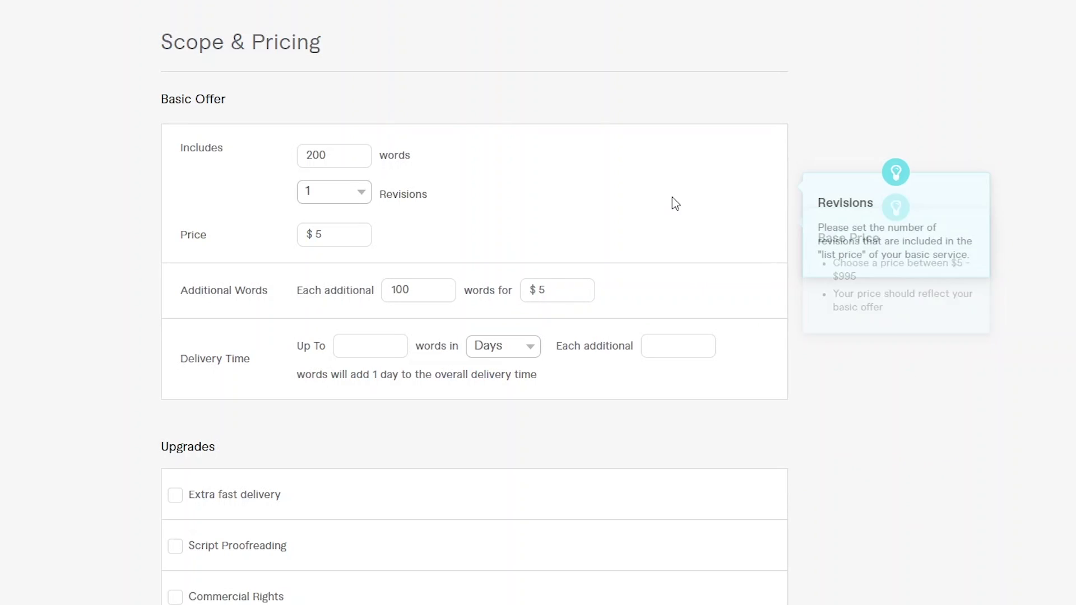
- Set the delivery time to up to 200 words in 1 day, with each additional 100 words adding a day
{"action": "left_click", "coordinate": [354, 352]}
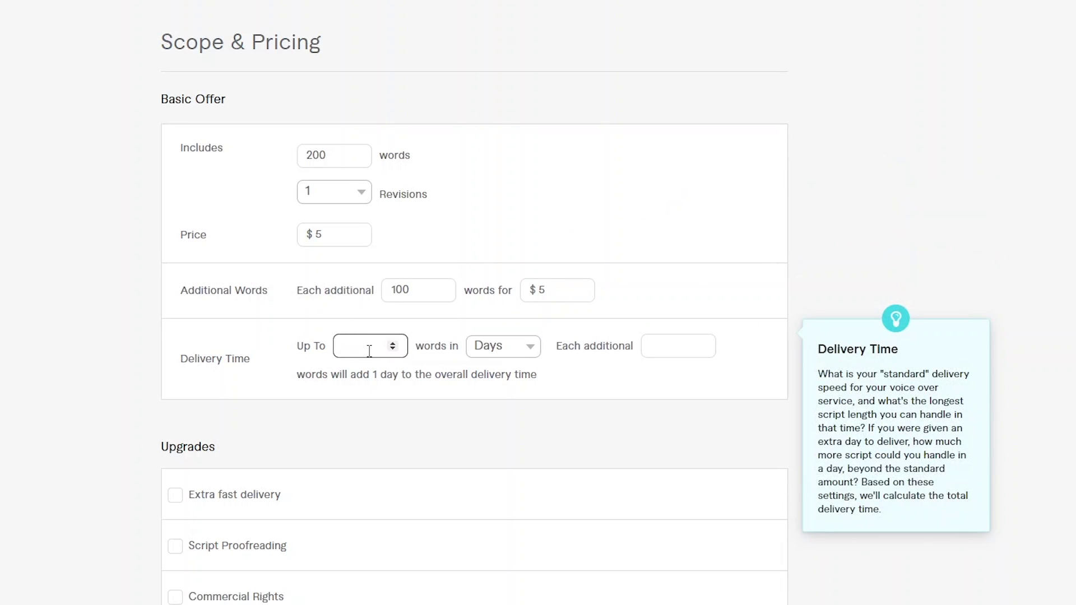
{"action": "left_click", "coordinate": [370, 352]}
{"action": "type", "text": "100"}
{"action": "left_click", "coordinate": [675, 348]}
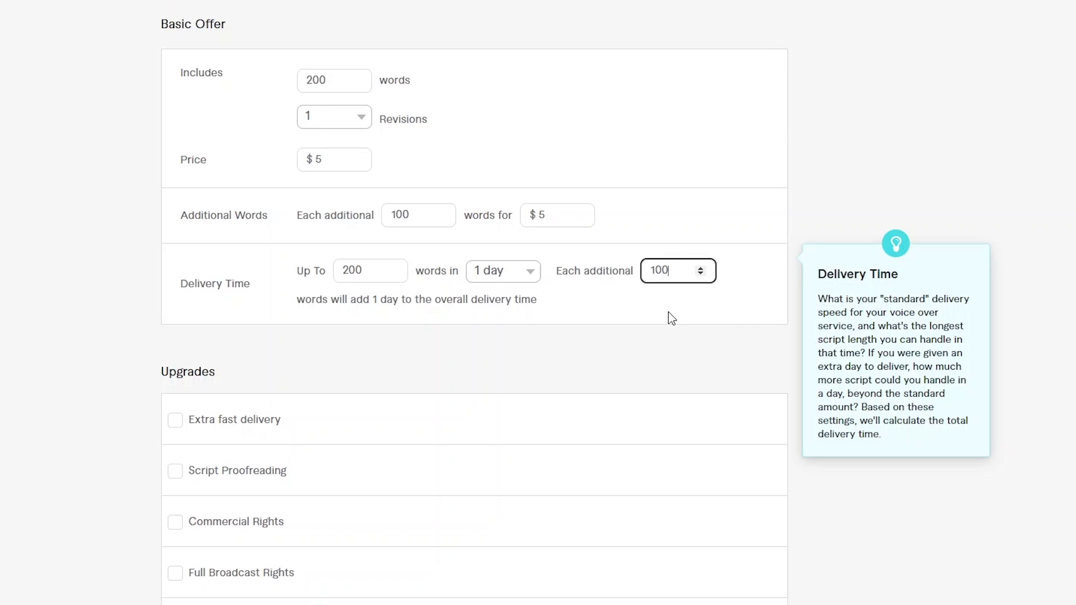
{"action": "left_click", "coordinate": [672, 319]}
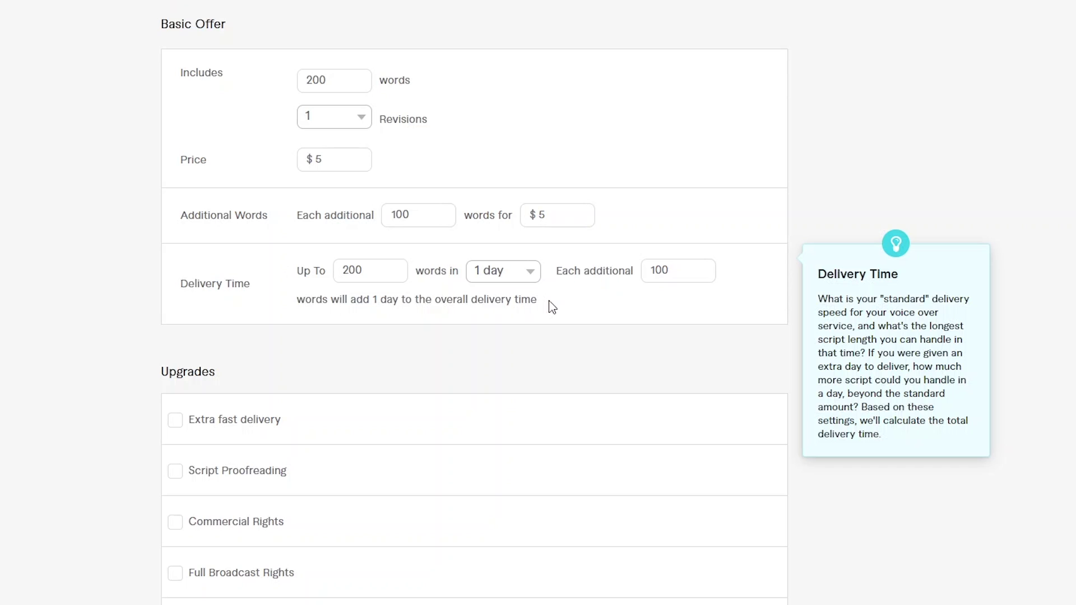
- Check the available upgrades and the basic offer, then save the pricing and continue to the gig description
{"action": "scroll", "coordinate": [172, 213], "scroll_direction": "down", "scroll_amount": 5}
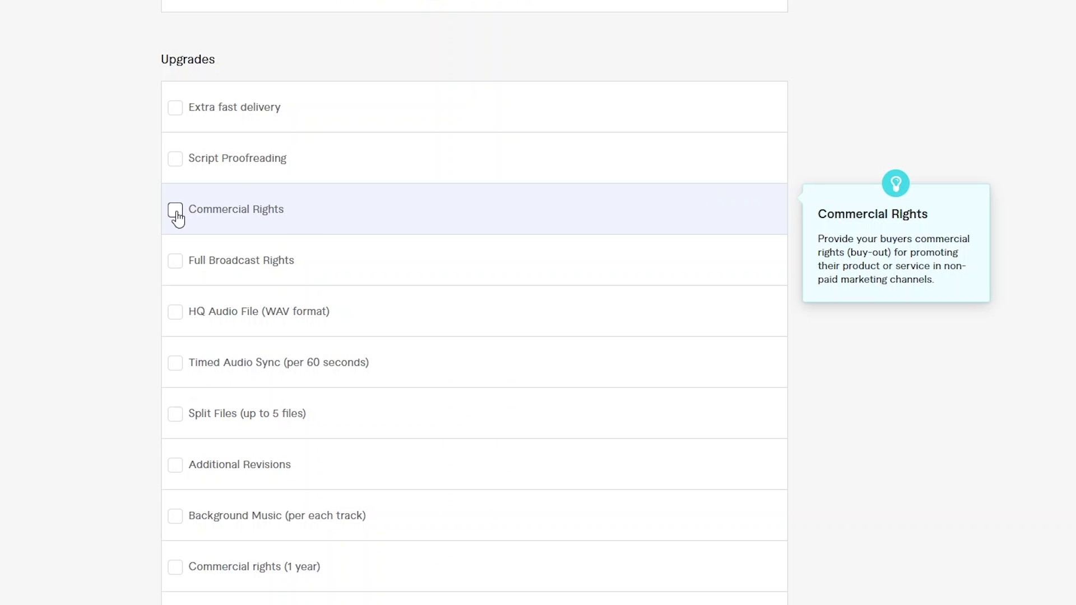
{"action": "scroll", "coordinate": [314, 230], "scroll_direction": "up", "scroll_amount": 8}
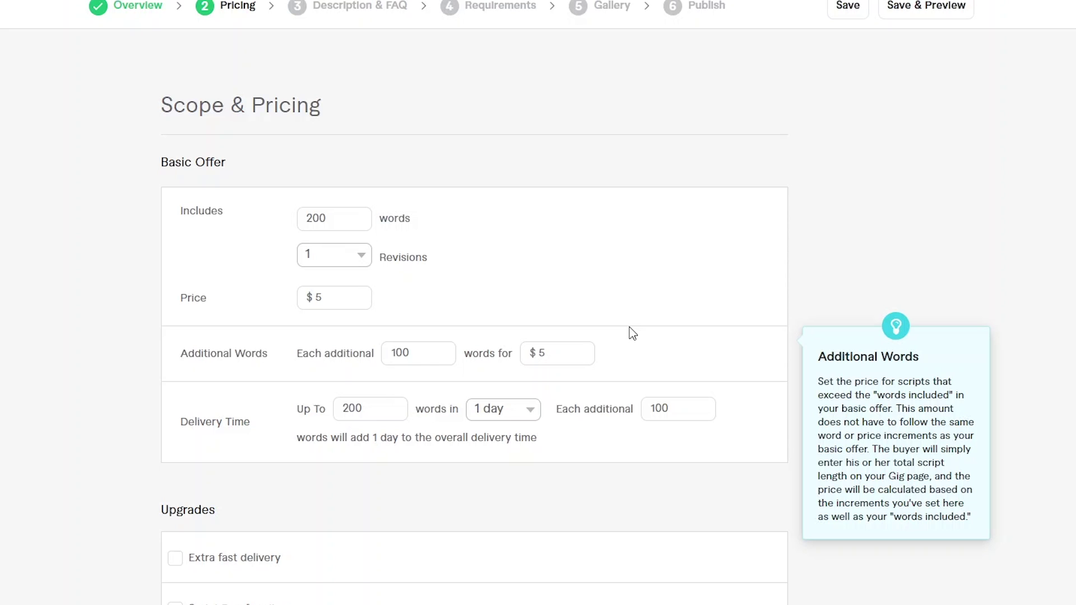
{"action": "scroll", "coordinate": [630, 332], "scroll_direction": "down", "scroll_amount": 20}
{"action": "left_click", "coordinate": [727, 309]}
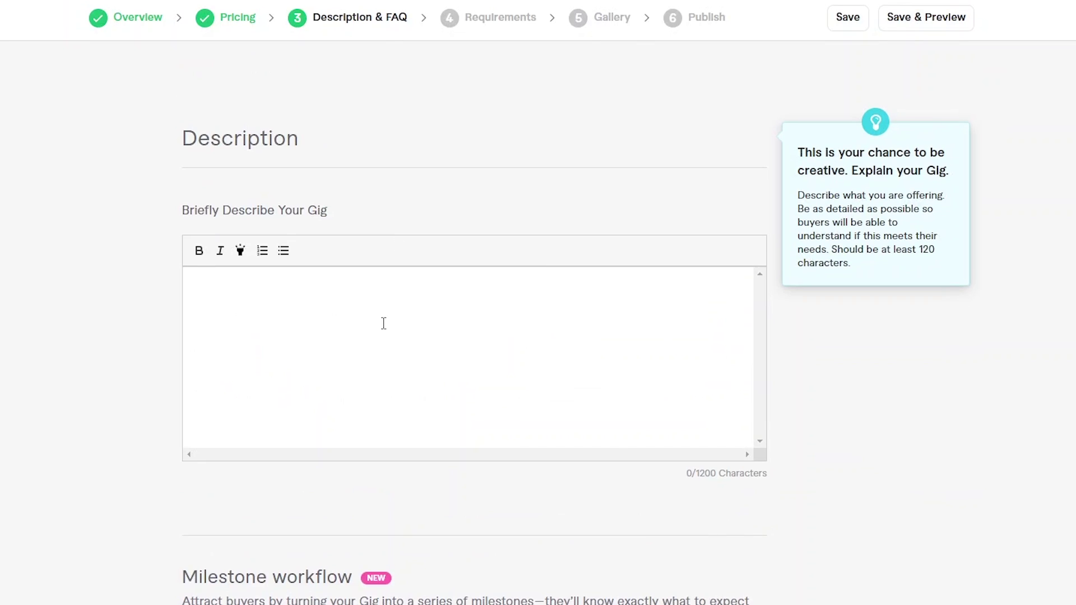
- Paste the prepared voice over text into the gig description and break its introduction into separate lines and spaced paragraphs
{"action": "left_click", "coordinate": [382, 322]}
{"action": "key", "text": "ctrl+v"}
{"action": "left_click", "coordinate": [679, 318]}
{"action": "key", "text": "Return"}
{"action": "left_click", "coordinate": [517, 335]}
{"action": "key", "text": "Return"}
{"action": "key", "text": "Return"}
- Bold the "Why choose me?" heading in the description and format the reasons below it as a bulleted list
{"action": "triple_click", "coordinate": [244, 377]}
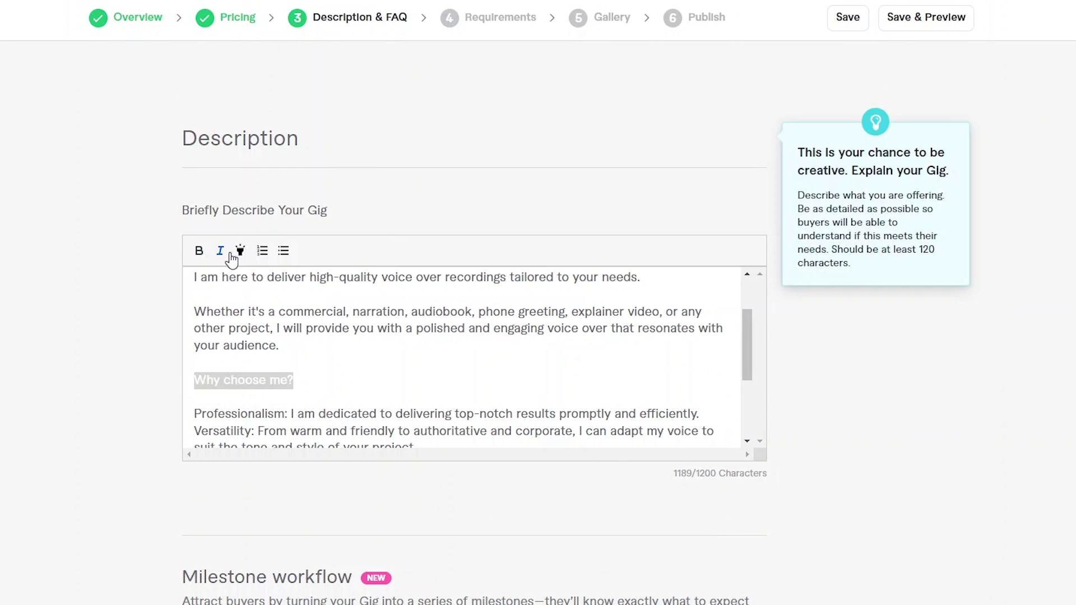
{"action": "left_click", "coordinate": [199, 250]}
{"action": "scroll", "coordinate": [327, 358], "scroll_direction": "down", "scroll_amount": 5}
{"action": "left_click", "coordinate": [283, 251]}
{"action": "left_click", "coordinate": [283, 250]}
{"action": "left_click", "coordinate": [283, 251]}
{"action": "left_click", "coordinate": [284, 250]}
{"action": "key", "text": "Return"}
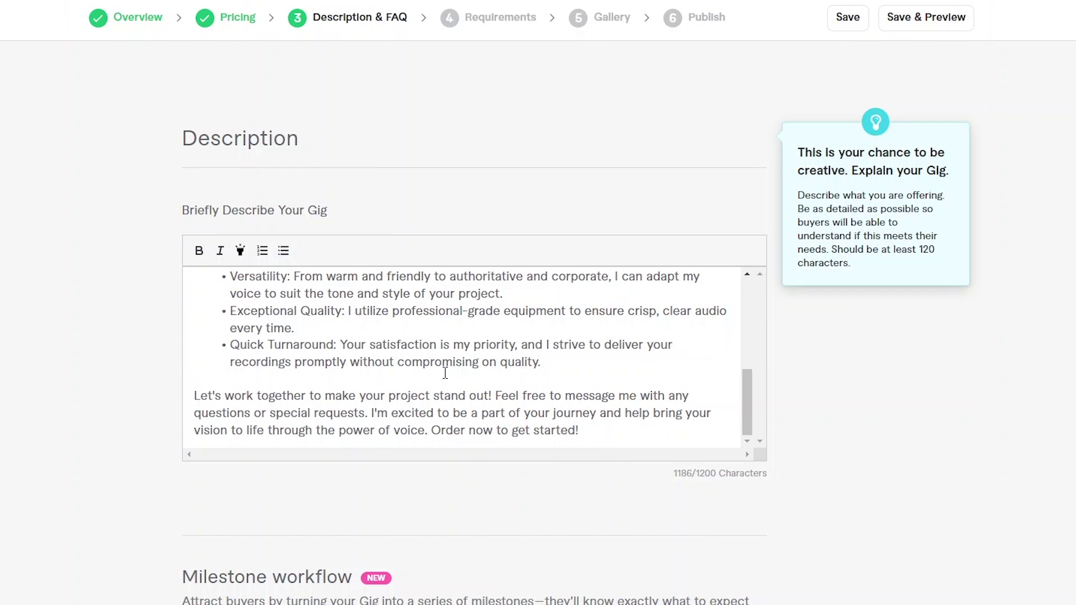
- Trim the end of the closing paragraph, split it into separate lines and bold "Order now to get start"
{"action": "left_click", "coordinate": [578, 430]}
{"action": "key", "text": "BackSpace"}
{"action": "key", "text": "BackSpace"}
{"action": "key", "text": "BackSpace"}
{"action": "scroll", "coordinate": [529, 348], "scroll_direction": "down", "scroll_amount": 1}
{"action": "key", "text": "Return"}
{"action": "left_click", "coordinate": [567, 321]}
{"action": "key", "text": "Return"}
{"action": "left_click_drag", "start_coordinate": [245, 355], "coordinate": [362, 354]}
{"action": "left_click", "coordinate": [199, 175]}
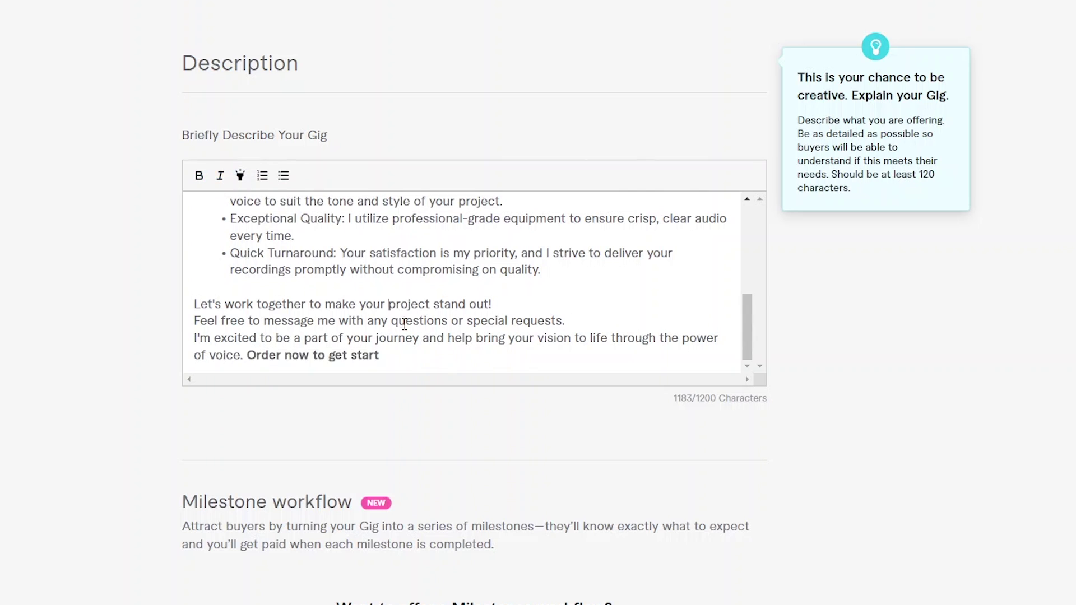
- Italicise and highlight the list of project types from "commercial" to "or any other project" in the description
{"action": "scroll", "coordinate": [406, 305], "scroll_direction": "up", "scroll_amount": 10}
{"action": "mouse_move", "coordinate": [279, 294]}
{"action": "left_mouse_down"}
{"action": "mouse_move", "coordinate": [597, 296]}
{"action": "mouse_move", "coordinate": [273, 311]}
{"action": "left_mouse_up"}
{"action": "left_click", "coordinate": [220, 175]}
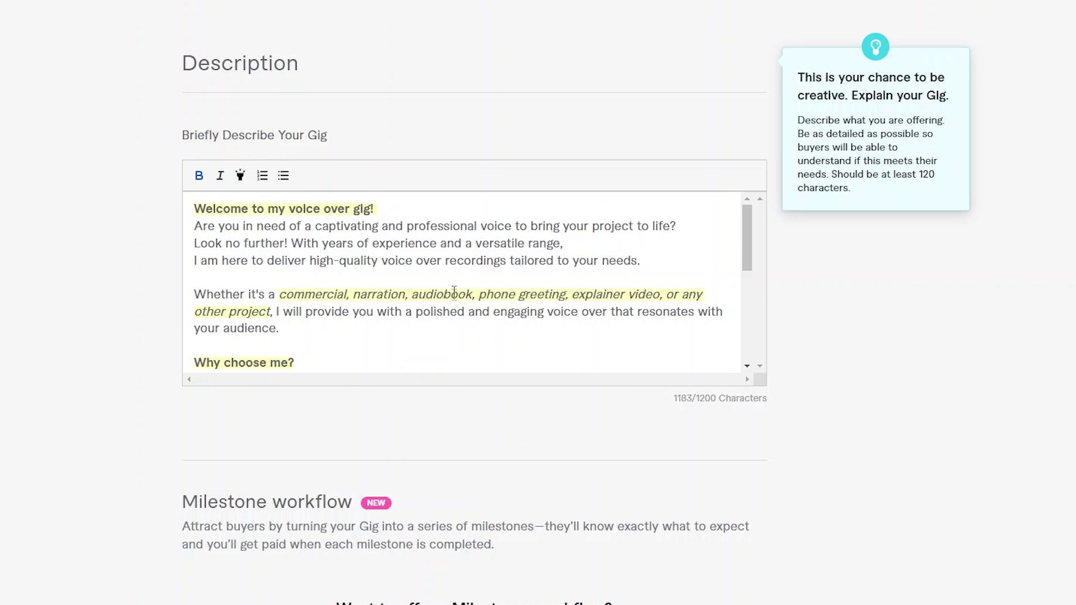
- Look over the milestone and FAQ sections, then save the description and continue to the buyer requirements
{"action": "scroll", "coordinate": [557, 313], "scroll_direction": "down", "scroll_amount": 10}
{"action": "scroll", "coordinate": [841, 379], "scroll_direction": "down", "scroll_amount": 8}
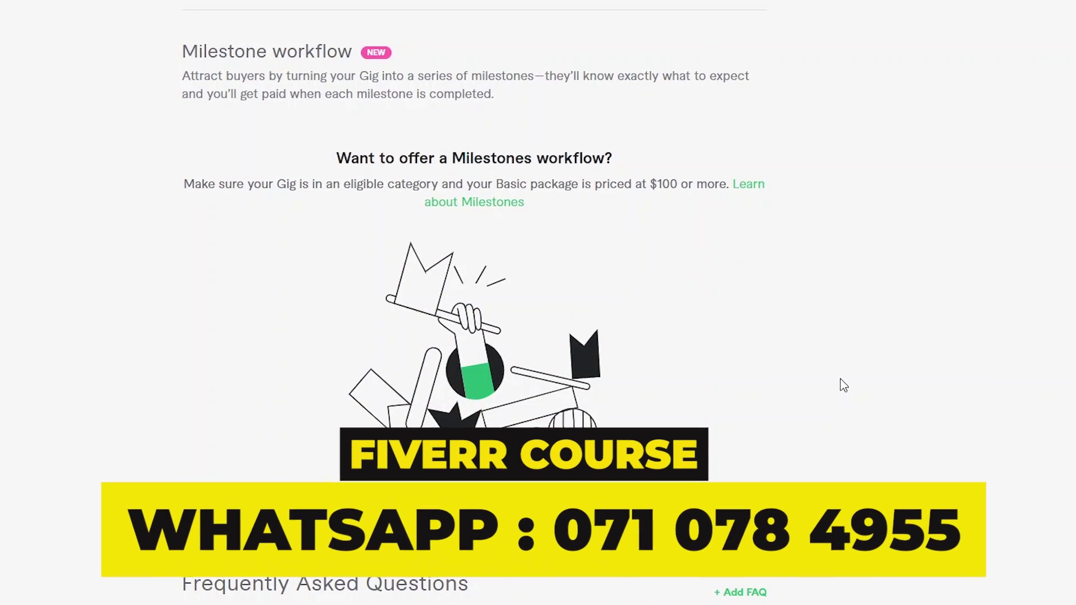
{"action": "scroll", "coordinate": [840, 379], "scroll_direction": "up", "scroll_amount": 9}
{"action": "scroll", "coordinate": [772, 305], "scroll_direction": "down", "scroll_amount": 15}
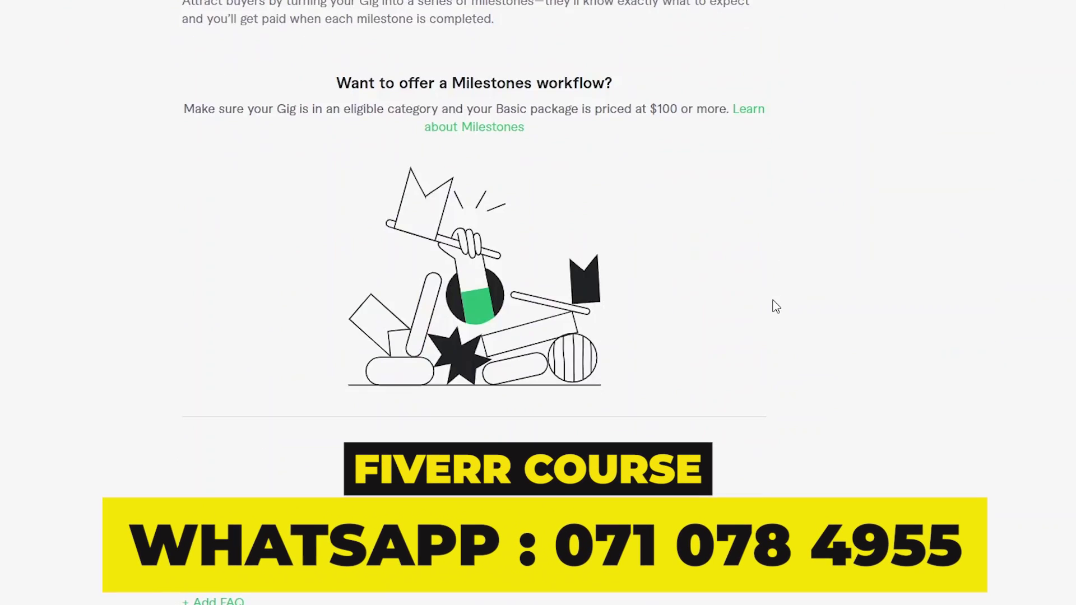
{"action": "scroll", "coordinate": [776, 306], "scroll_direction": "up", "scroll_amount": 6}
{"action": "left_click", "coordinate": [700, 465]}
{"action": "scroll", "coordinate": [968, 174], "scroll_direction": "up", "scroll_amount": 10}
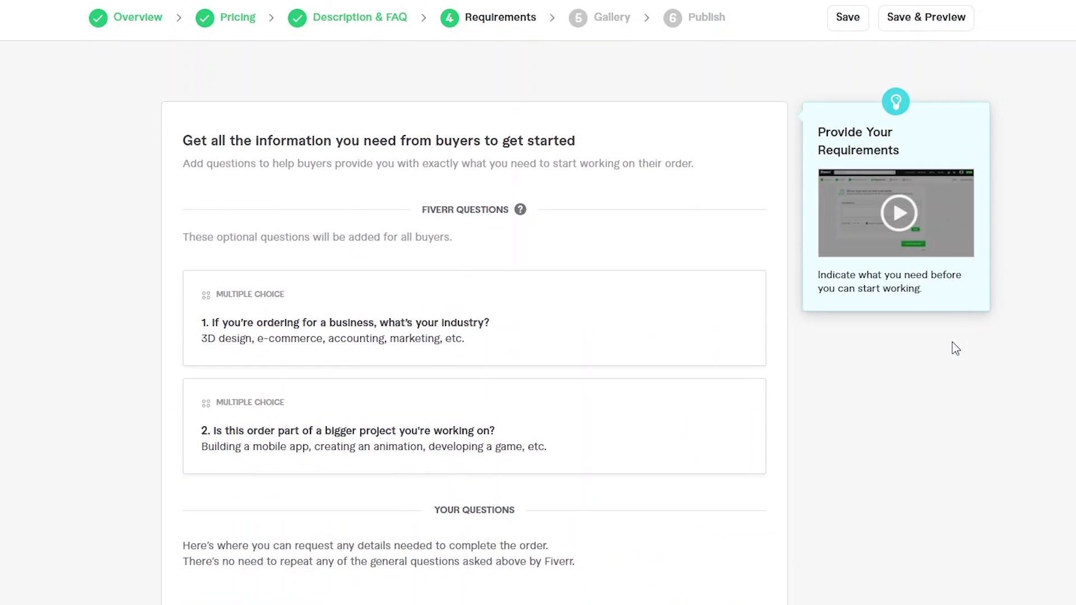
- Add the required free-text question "Submit your word for word script. Please proof read your script, I will read it exactly as sent!" and continue
{"action": "scroll", "coordinate": [954, 344], "scroll_direction": "down", "scroll_amount": 1}
{"action": "scroll", "coordinate": [954, 339], "scroll_direction": "down", "scroll_amount": 4}
{"action": "scroll", "coordinate": [953, 333], "scroll_direction": "up", "scroll_amount": 3}
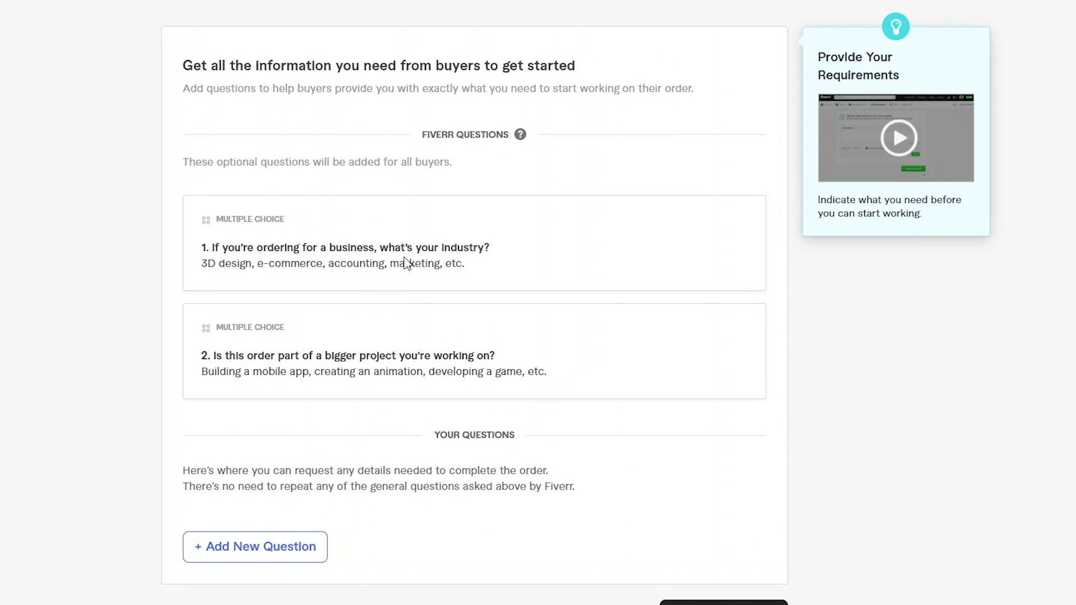
{"action": "scroll", "coordinate": [406, 263], "scroll_direction": "down", "scroll_amount": 2}
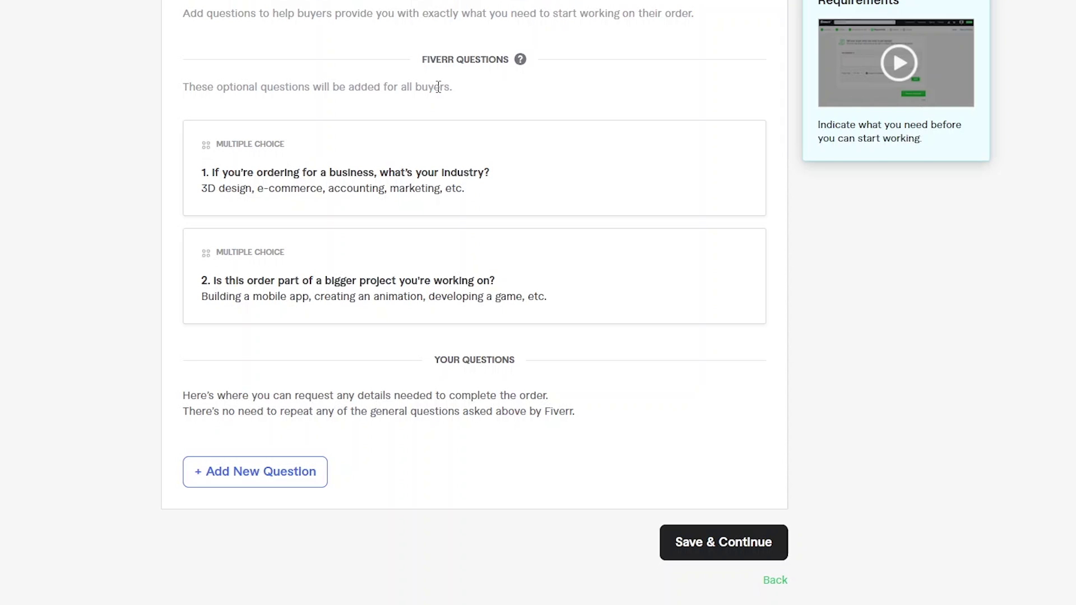
{"action": "scroll", "coordinate": [324, 307], "scroll_direction": "down", "scroll_amount": 3}
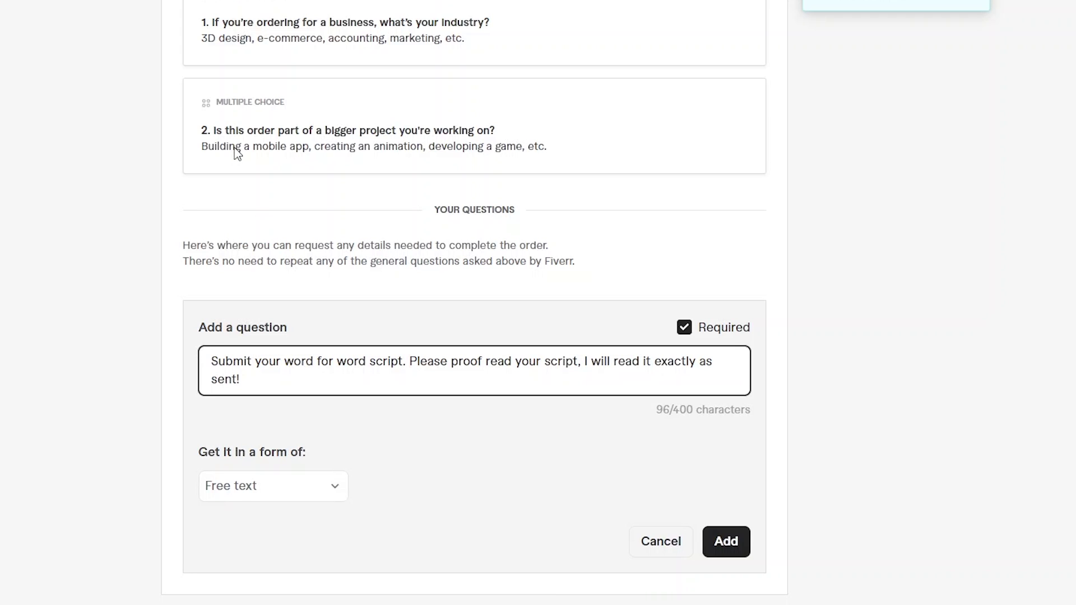
{"action": "left_click", "coordinate": [478, 446]}
{"action": "scroll", "coordinate": [481, 447], "scroll_direction": "down", "scroll_amount": 3}
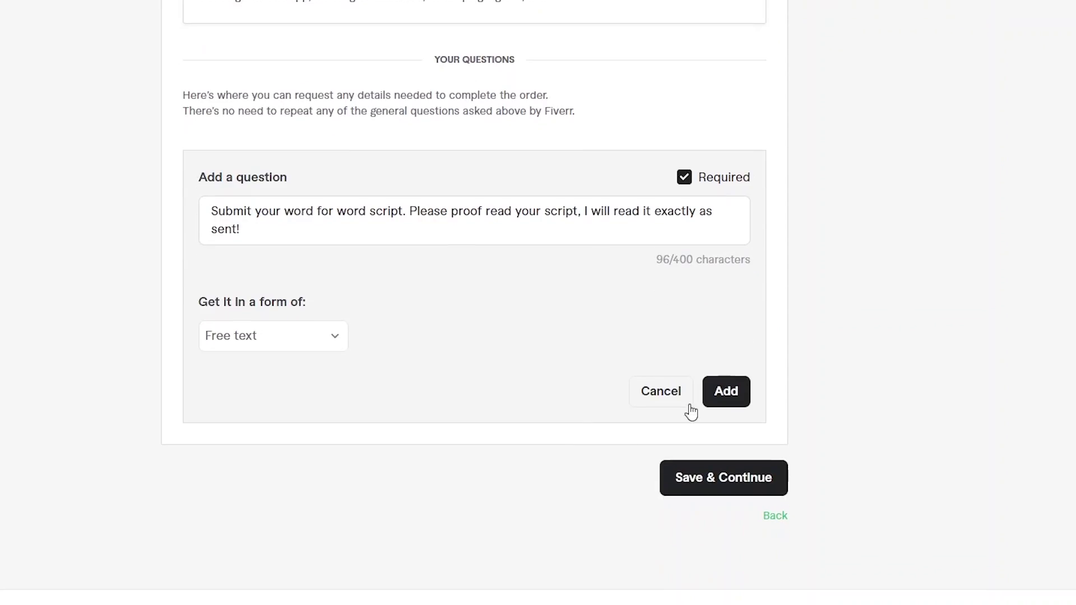
{"action": "left_click", "coordinate": [725, 391]}
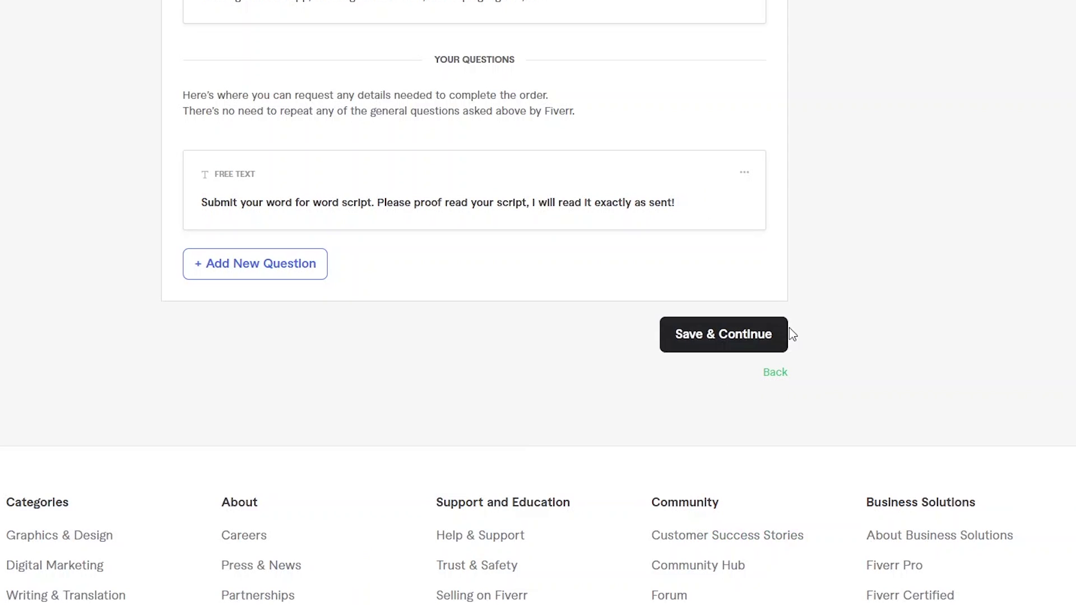
{"action": "left_click", "coordinate": [754, 334]}
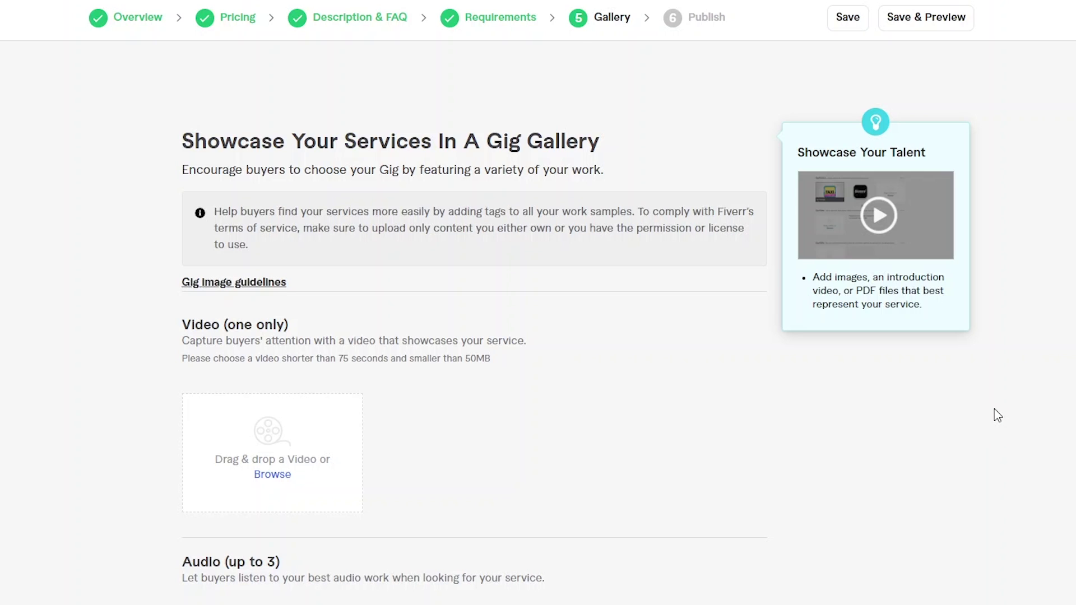
- Look through the gallery's video, audio and other upload sections and save the gig
{"action": "scroll", "coordinate": [823, 415], "scroll_direction": "down", "scroll_amount": 4}
{"action": "scroll", "coordinate": [826, 421], "scroll_direction": "down", "scroll_amount": 15}
{"action": "scroll", "coordinate": [827, 421], "scroll_direction": "down", "scroll_amount": 6}
{"action": "scroll", "coordinate": [826, 421], "scroll_direction": "up", "scroll_amount": 20}
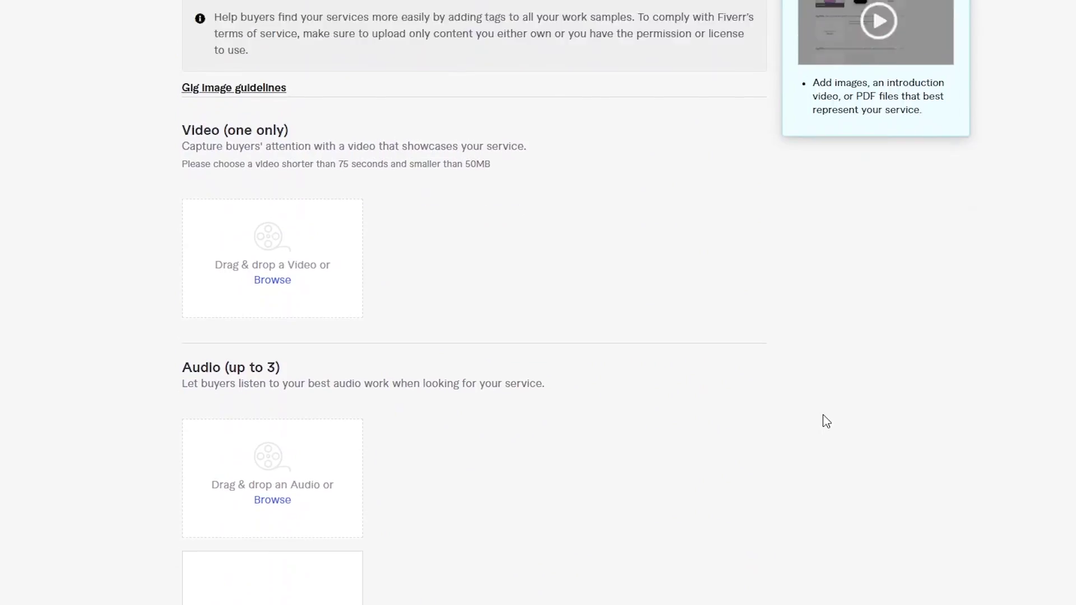
{"action": "scroll", "coordinate": [826, 421], "scroll_direction": "up", "scroll_amount": 4}
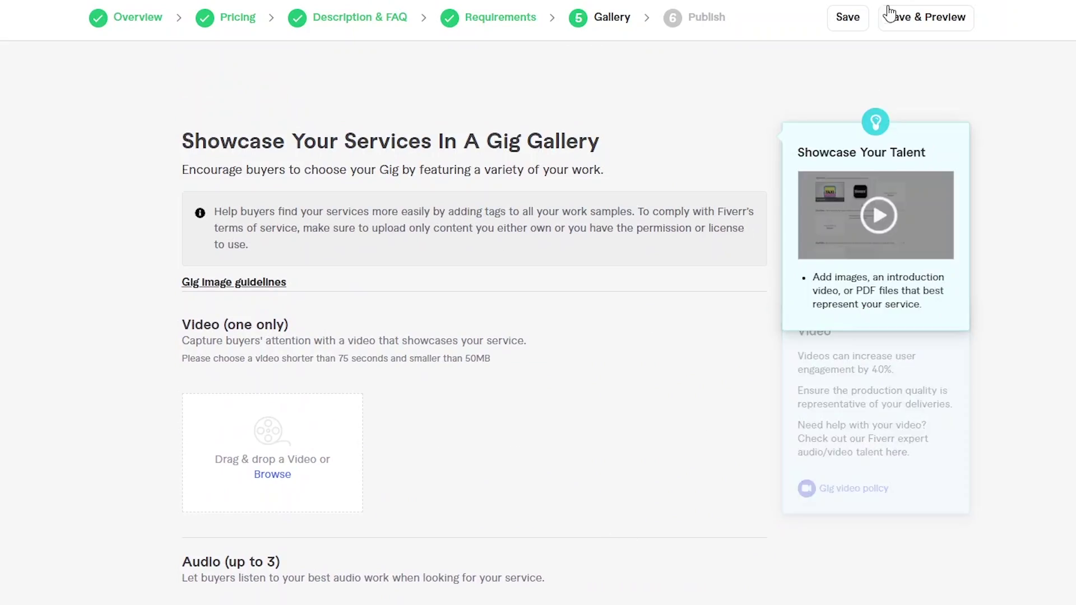
{"action": "left_click", "coordinate": [854, 22]}
{"action": "scroll", "coordinate": [853, 23], "scroll_direction": "down", "scroll_amount": 3}
{"action": "scroll", "coordinate": [764, 190], "scroll_direction": "up", "scroll_amount": 5}
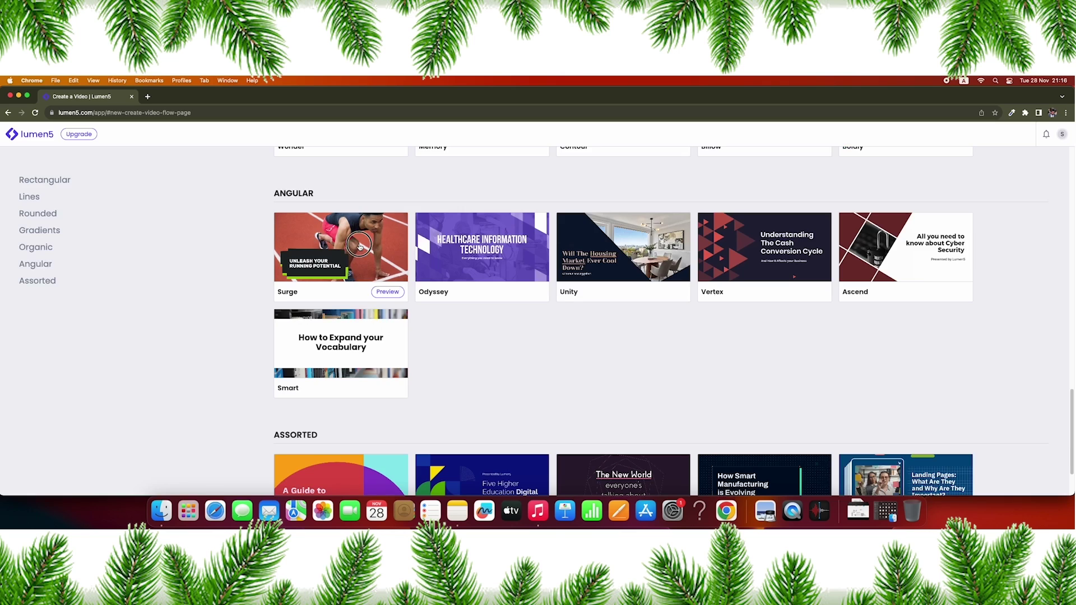
- In Lumen5, preview the Angular template Surge and start a video from it in 16:9 format
{"action": "left_click", "coordinate": [385, 291]}
{"action": "left_click", "coordinate": [530, 393]}
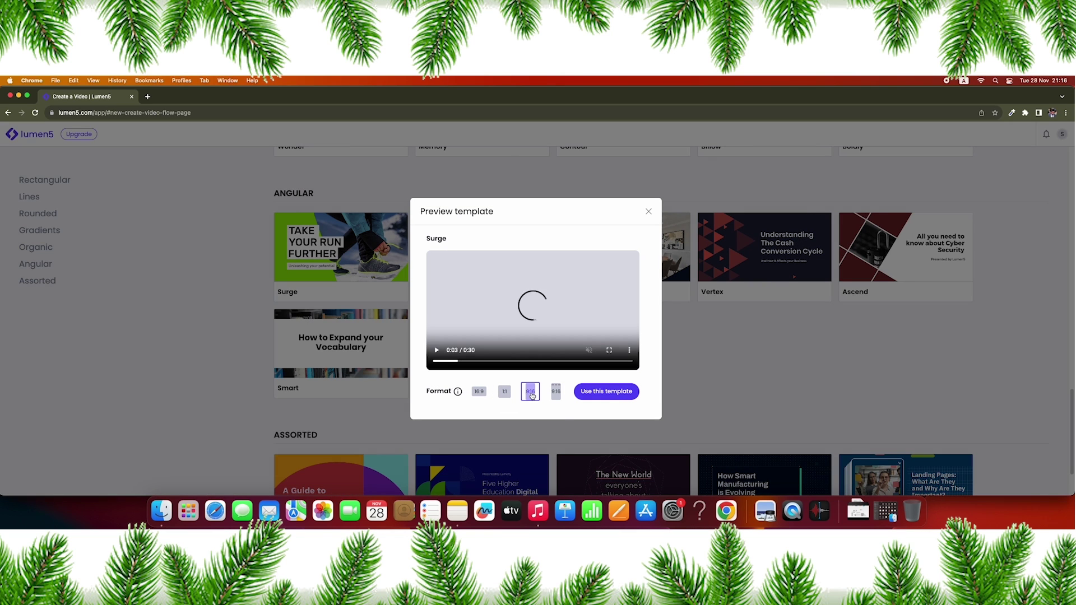
{"action": "left_click", "coordinate": [479, 392]}
{"action": "left_click", "coordinate": [607, 391]}
- Paste the Samz Performance Series shoe script as the video's written content and use all of it without AI composing
{"action": "right_click", "coordinate": [447, 270]}
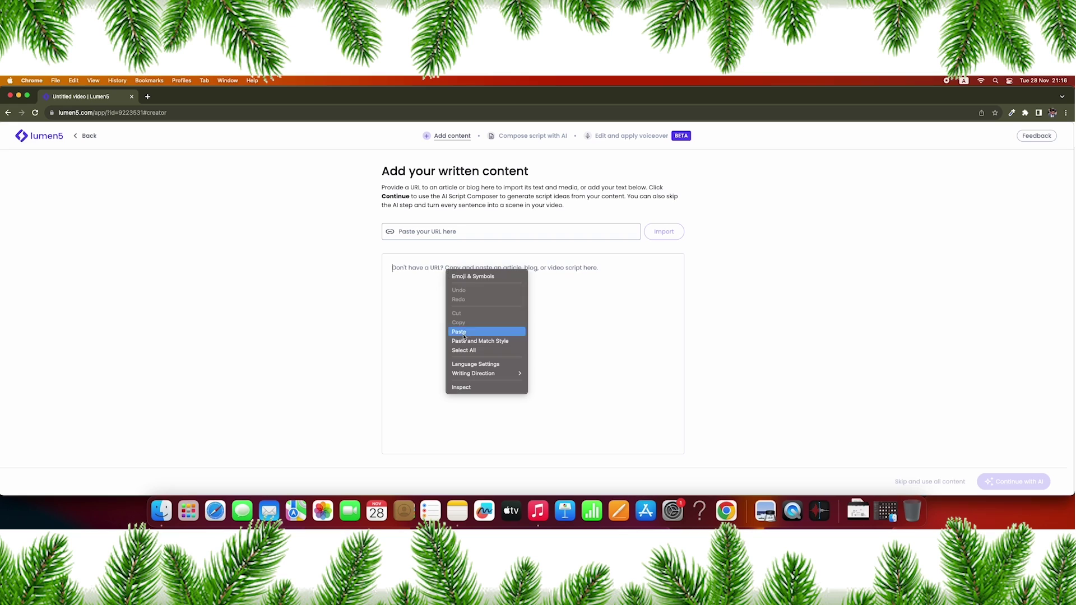
{"action": "left_click", "coordinate": [459, 332]}
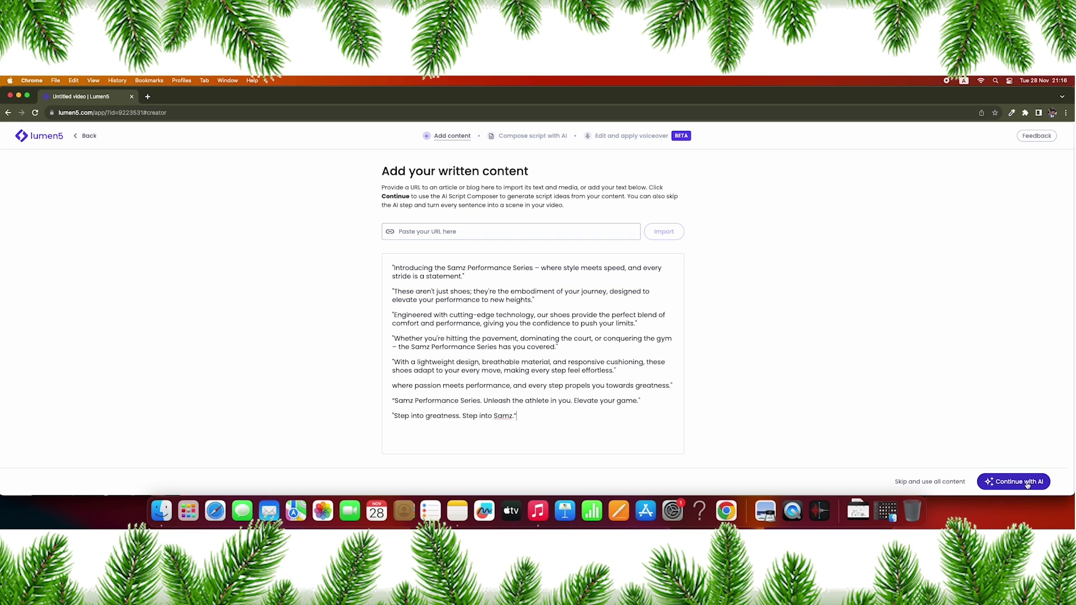
{"action": "left_click", "coordinate": [911, 482]}
- Play the first line's voiceover, choose another AI voice in place of Liam and play the line again
{"action": "left_click", "coordinate": [660, 201]}
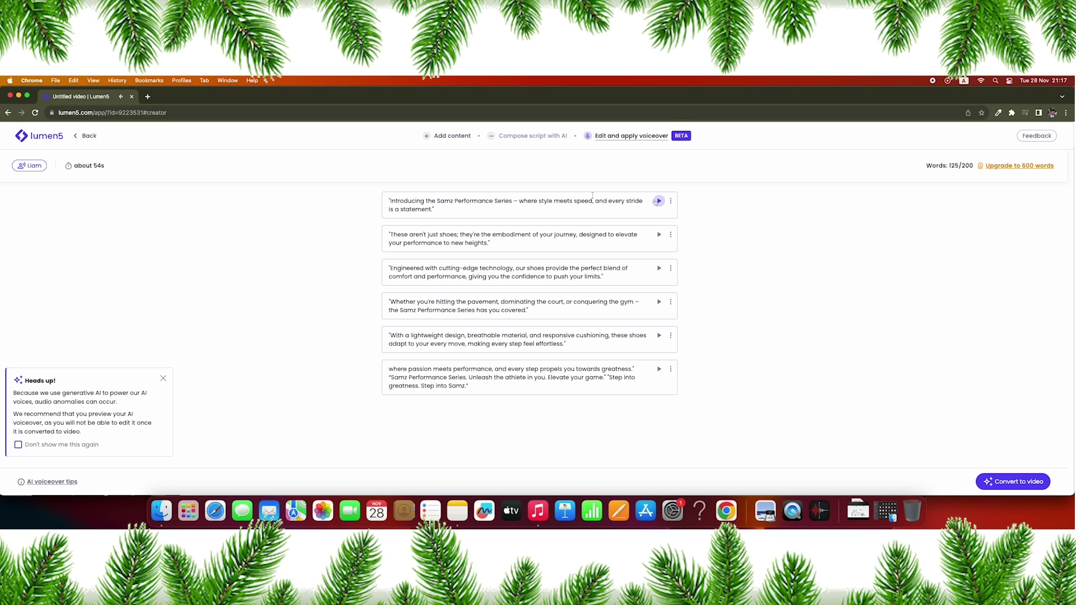
{"action": "left_click", "coordinate": [29, 166]}
{"action": "left_click", "coordinate": [392, 261]}
{"action": "left_click", "coordinate": [693, 401]}
{"action": "left_click", "coordinate": [660, 201]}
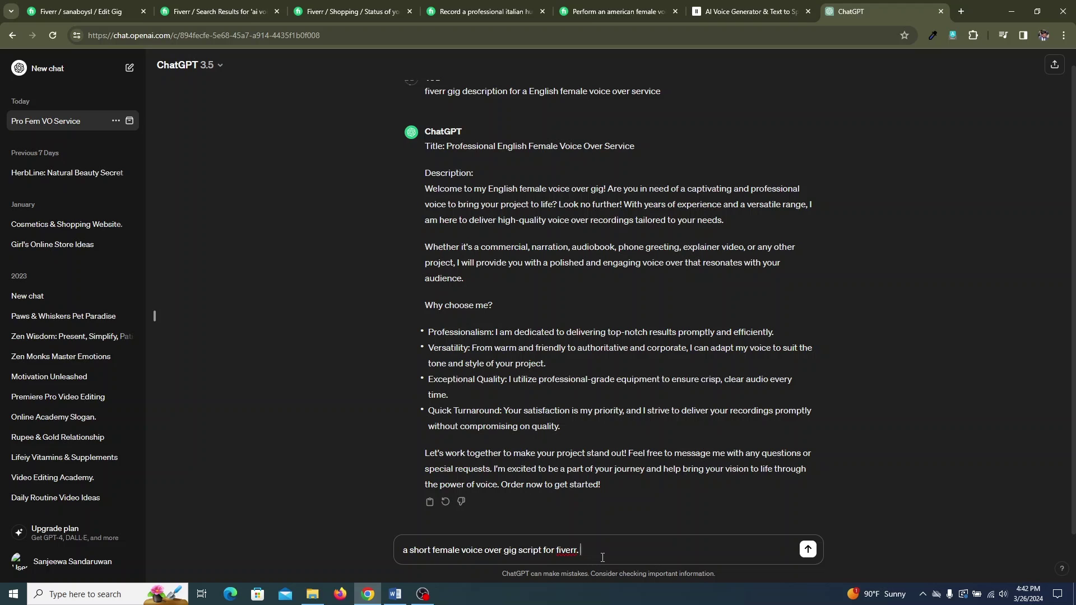
- Ask ChatGPT for "a short female voice over gig script for fiverr"
{"action": "type", "text": "american"}
{"action": "key", "text": "BackSpace"}
{"action": "key", "text": "BackSpace"}
{"action": "key", "text": "BackSpace"}
{"action": "key", "text": "BackSpace"}
{"action": "key", "text": "BackSpace"}
{"action": "key", "text": "BackSpace"}
{"action": "key", "text": "BackSpace"}
{"action": "key", "text": "BackSpace"}
{"action": "key", "text": "BackSpace"}
{"action": "key", "text": "BackSpace"}
{"action": "key", "text": "Return"}
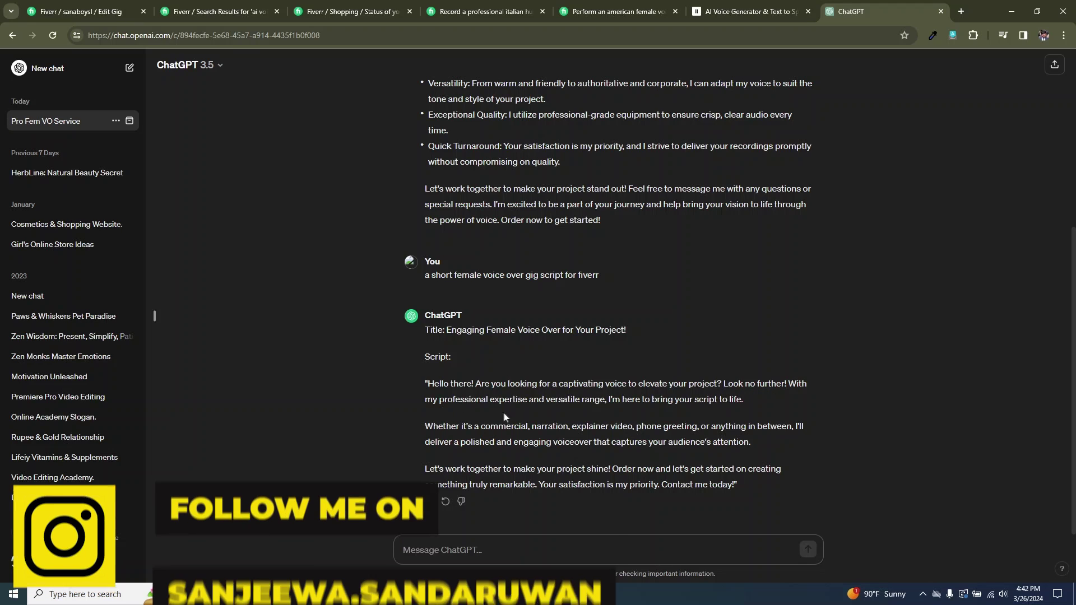
- Copy the generated gig script into the Word script document below the proofreading note and tidy the blank lines
{"action": "left_click_drag", "start_coordinate": [746, 485], "coordinate": [428, 386]}
{"action": "key", "text": "ctrl+c"}
{"action": "left_click", "coordinate": [395, 594]}
{"action": "left_click_drag", "start_coordinate": [662, 380], "coordinate": [309, 381]}
{"action": "left_click", "coordinate": [485, 381]}
{"action": "left_click", "coordinate": [413, 411]}
{"action": "key", "text": "ctrl+v"}
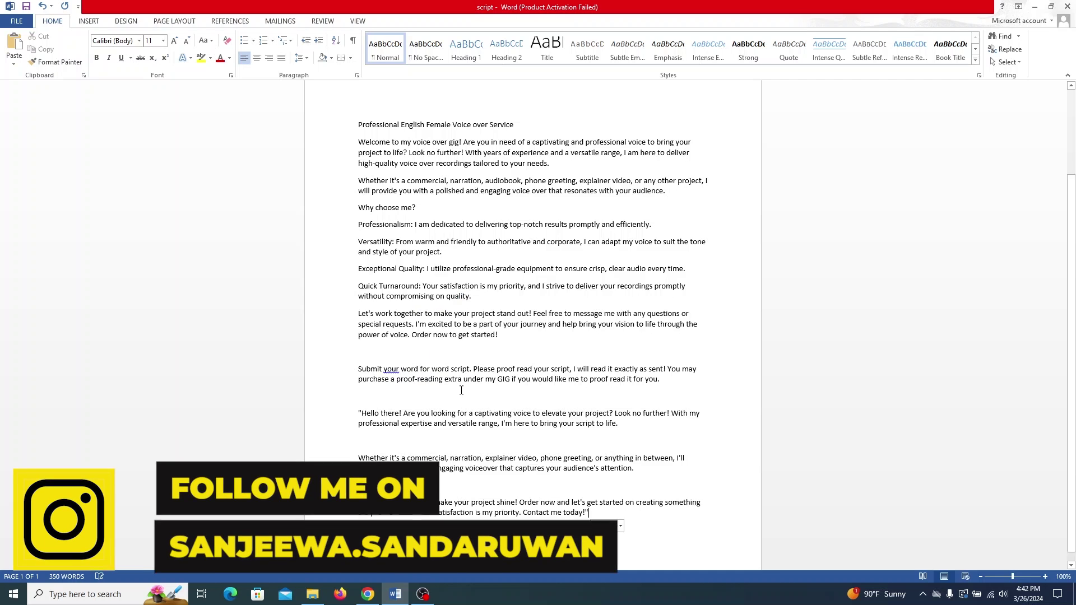
{"action": "left_click", "coordinate": [372, 383]}
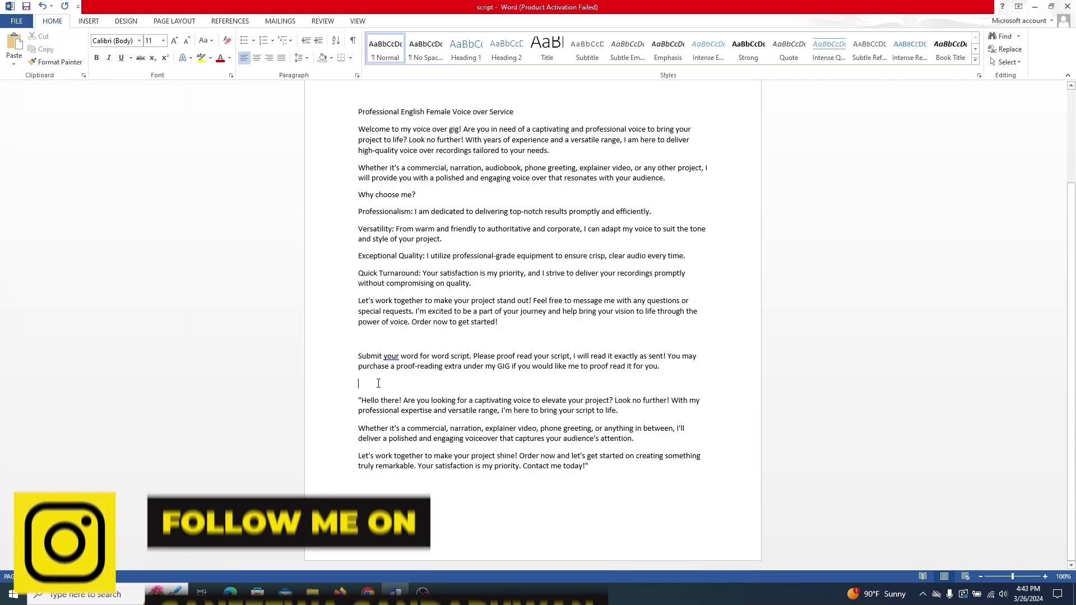
- In ElevenLabs, generate speech from the gig script with the voice Glinda and the Eleven Multilingual v1 model
{"action": "left_click", "coordinate": [368, 595]}
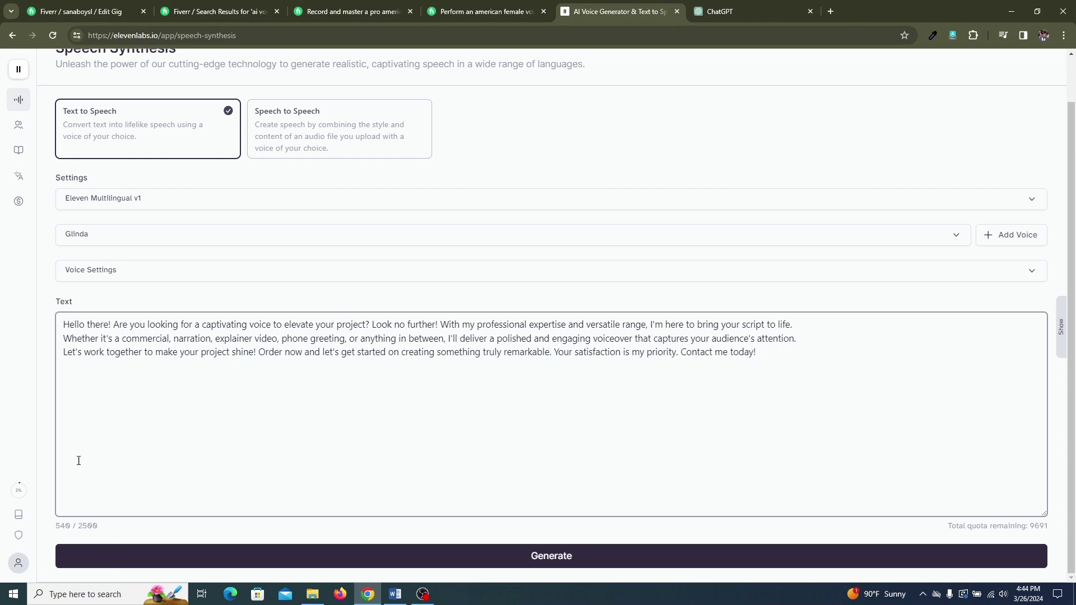
{"action": "left_click", "coordinate": [467, 561]}
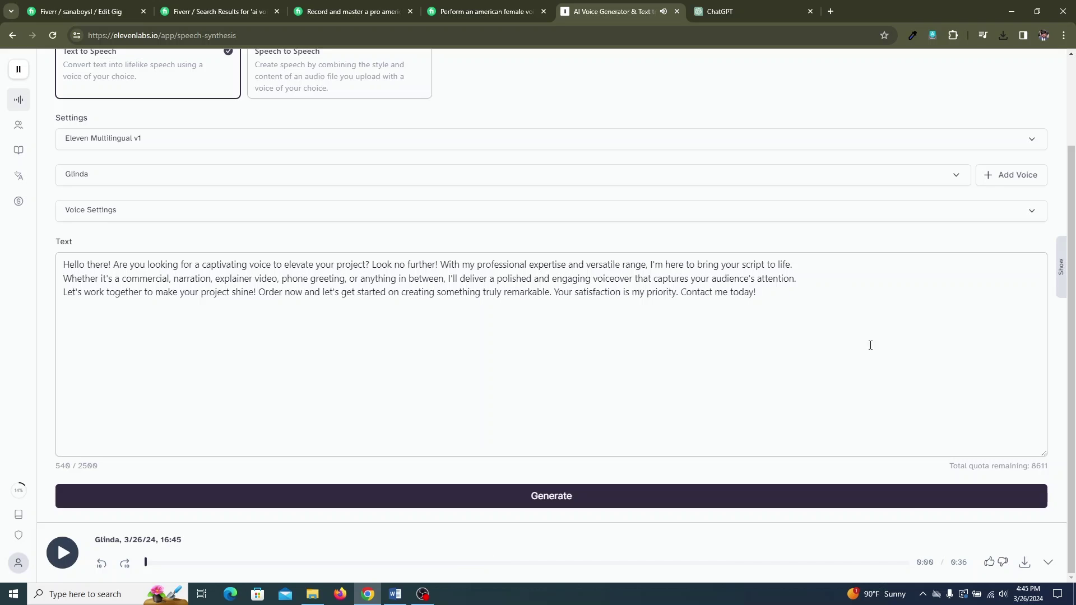
- Download the Glinda speech generated from the gig script
{"action": "left_click", "coordinate": [1022, 561]}
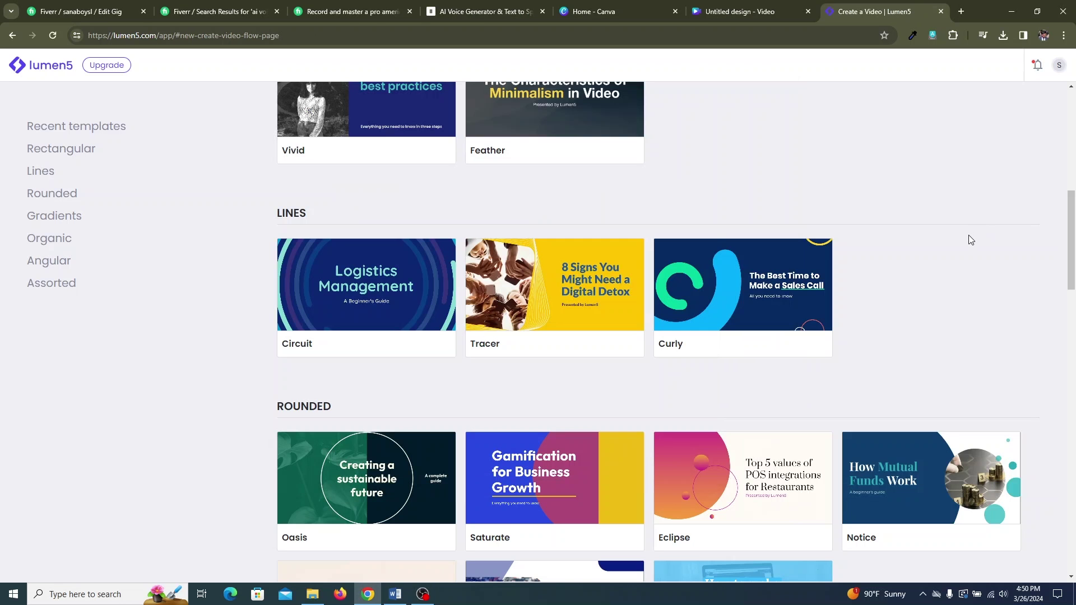
- In Lumen5, browse the template library and start a new video from the Surge template in the Angular group
{"action": "scroll", "coordinate": [970, 236], "scroll_direction": "down", "scroll_amount": 8}
{"action": "scroll", "coordinate": [970, 236], "scroll_direction": "up", "scroll_amount": 6}
{"action": "scroll", "coordinate": [970, 235], "scroll_direction": "up", "scroll_amount": 10}
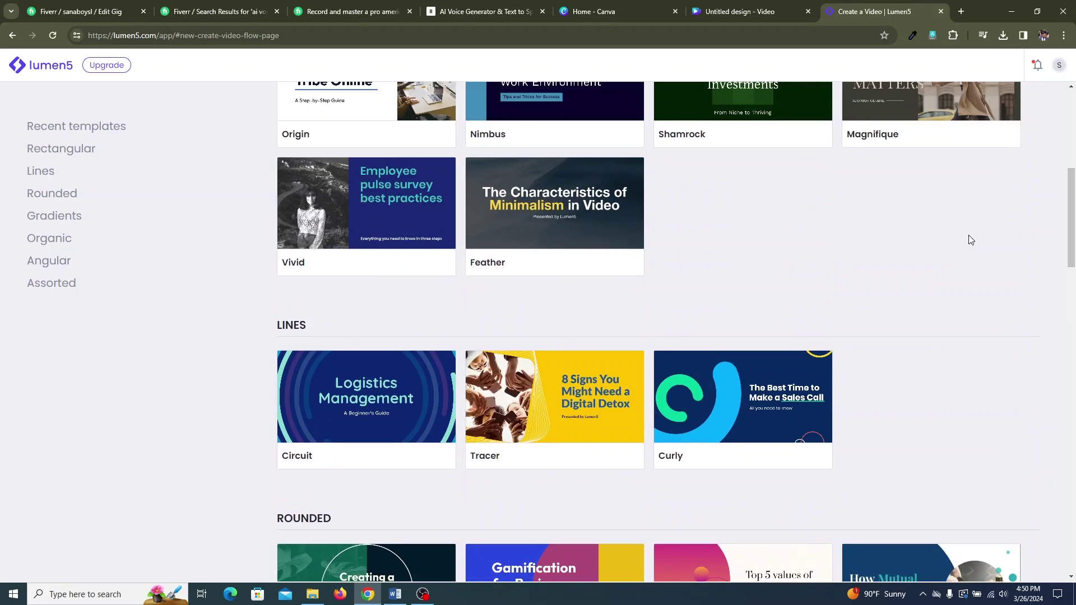
{"action": "scroll", "coordinate": [970, 236], "scroll_direction": "down", "scroll_amount": 8}
{"action": "scroll", "coordinate": [970, 235], "scroll_direction": "down", "scroll_amount": 20}
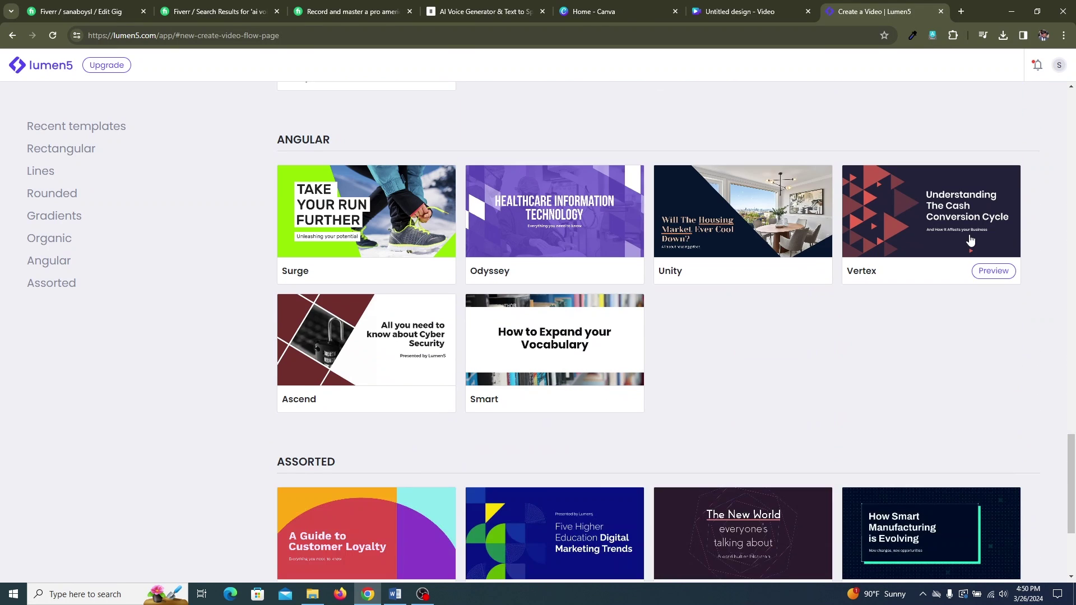
{"action": "mouse_move", "coordinate": [361, 203]}
{"action": "left_click", "coordinate": [361, 203]}
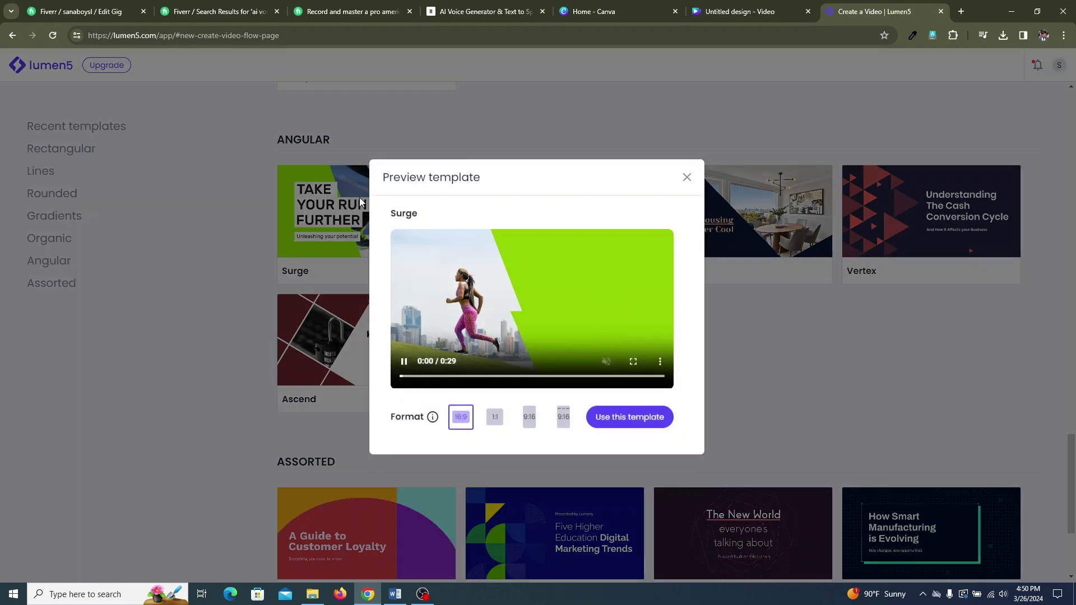
{"action": "left_click", "coordinate": [641, 428]}
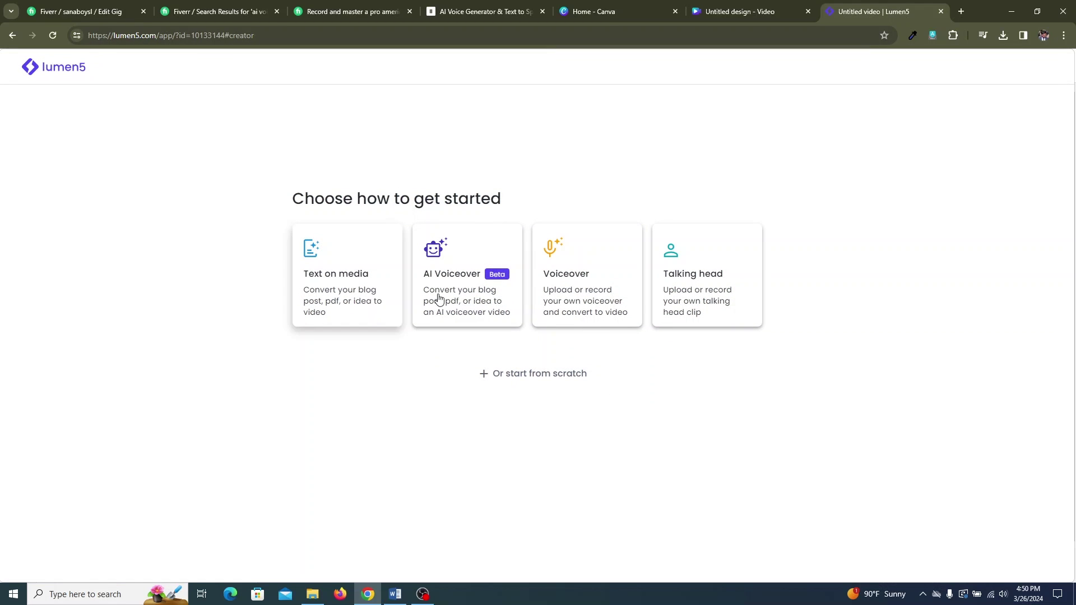
- Choose the Voiceover starting option and upload the gig voiceover audio file from the computer
{"action": "left_click", "coordinate": [581, 299]}
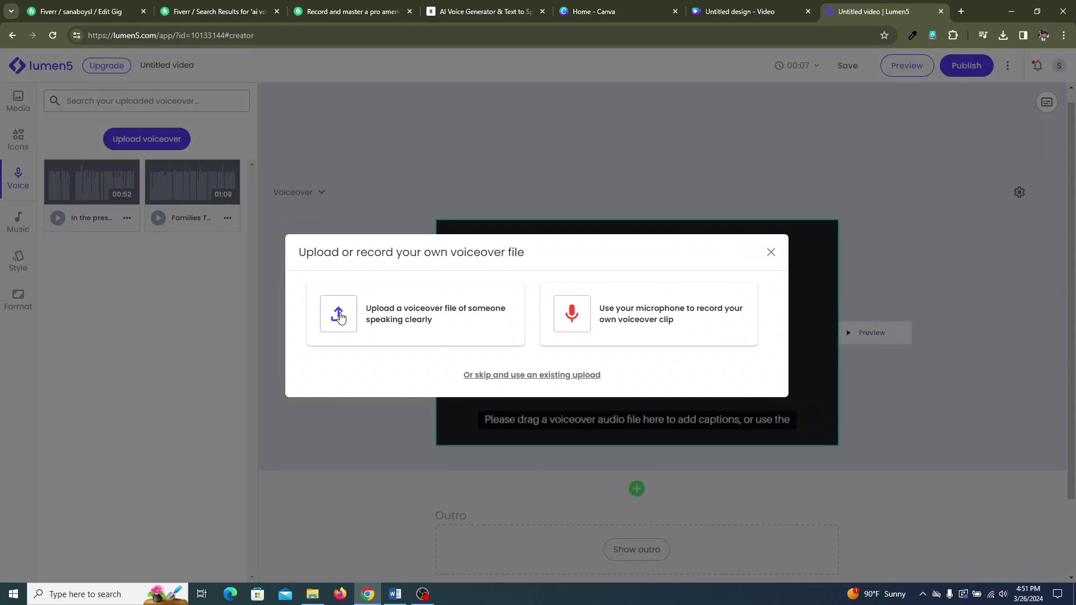
{"action": "left_click", "coordinate": [340, 318]}
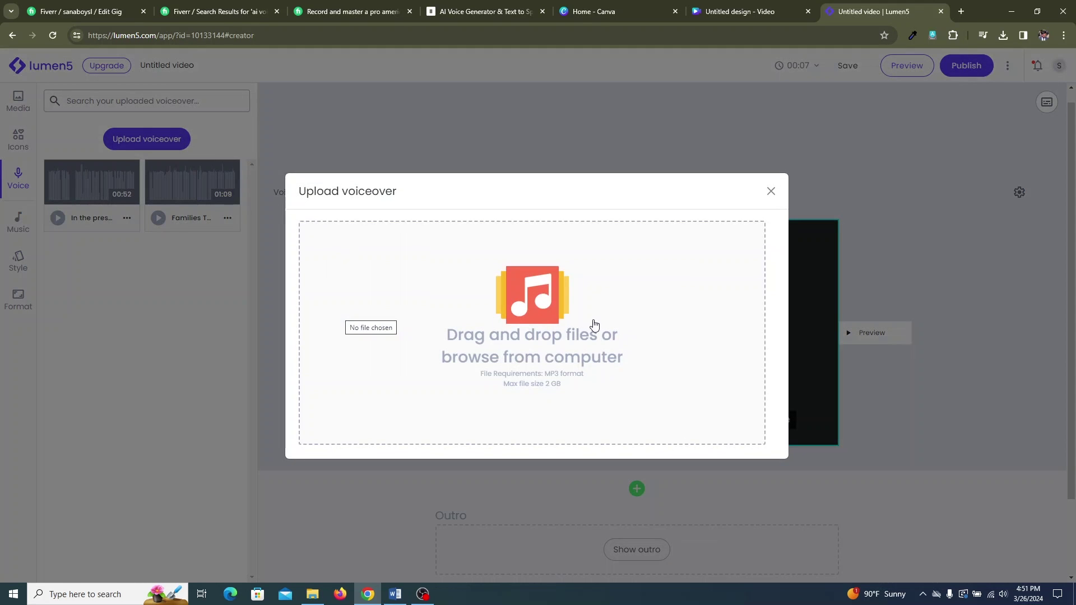
{"action": "left_click", "coordinate": [535, 303]}
{"action": "double_click", "coordinate": [170, 92]}
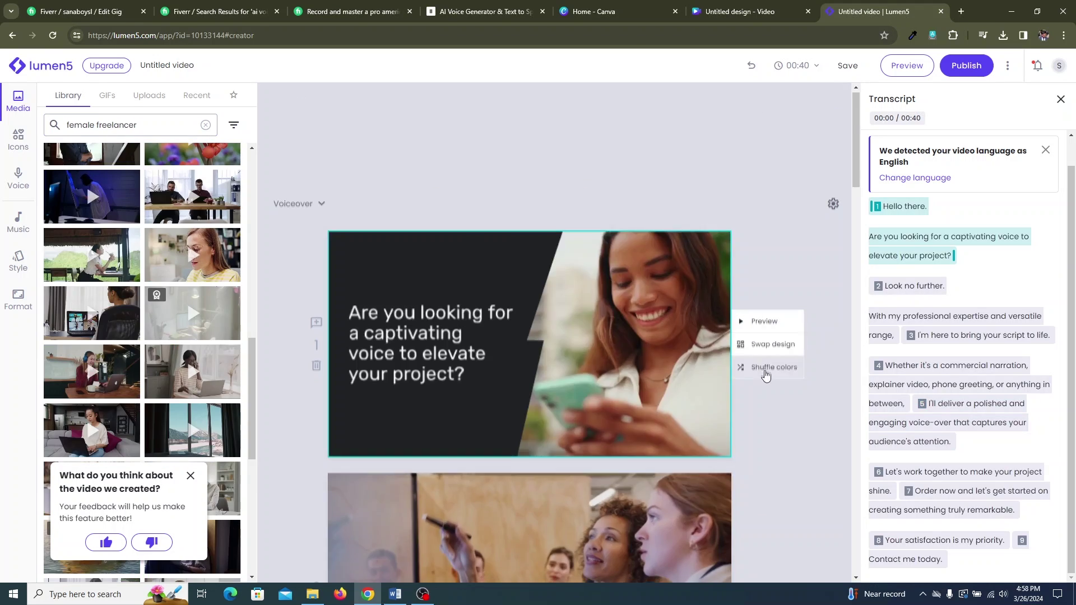
- Swap the design of the first scene and publish the video
{"action": "left_click", "coordinate": [773, 345]}
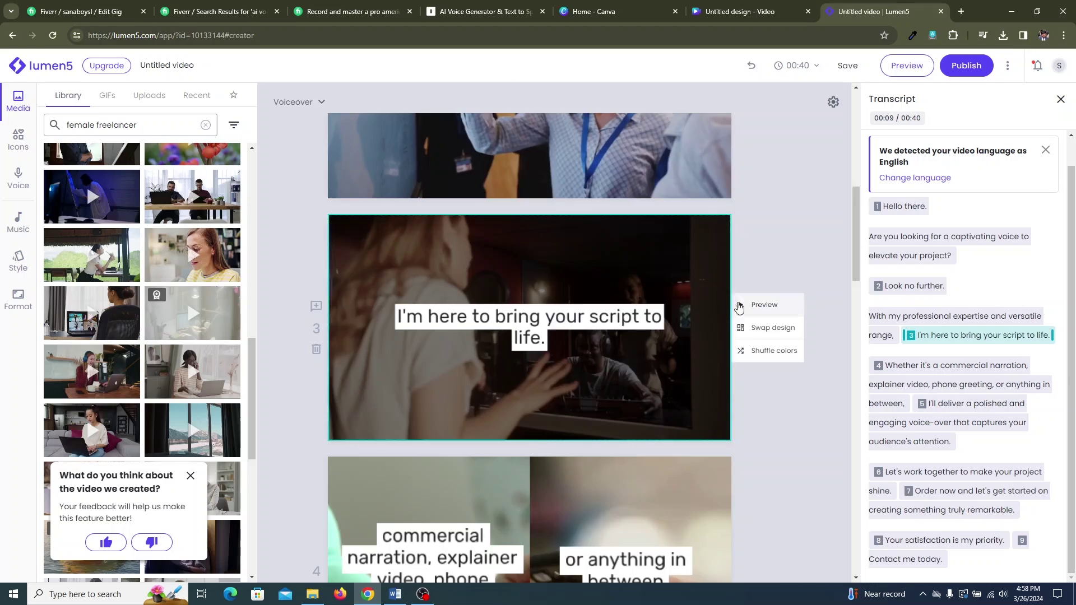
{"action": "left_click", "coordinate": [965, 67]}
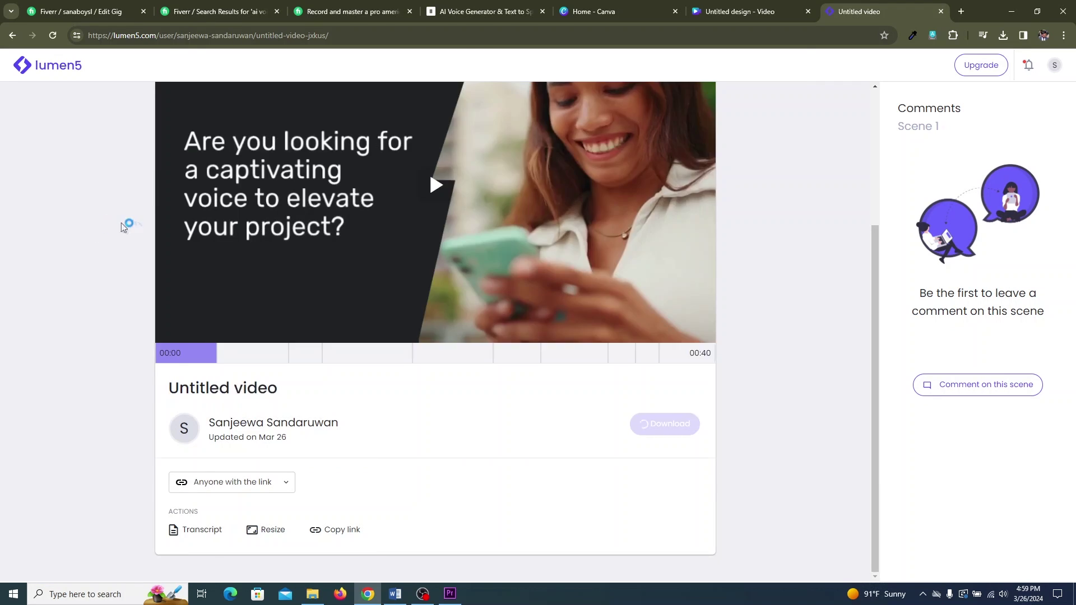
- In Premiere Pro, create a sequence from the Untitled_video.mp4 clip and play its last seconds
{"action": "left_click", "coordinate": [452, 596]}
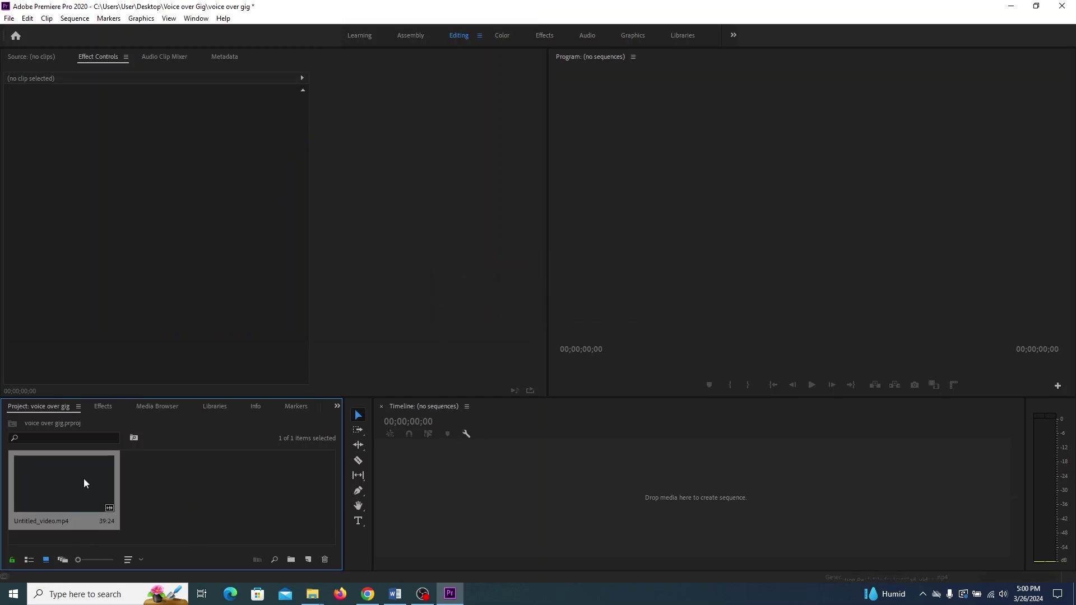
{"action": "left_click_drag", "start_coordinate": [475, 491], "coordinate": [477, 493]}
{"action": "left_click", "coordinate": [727, 432]}
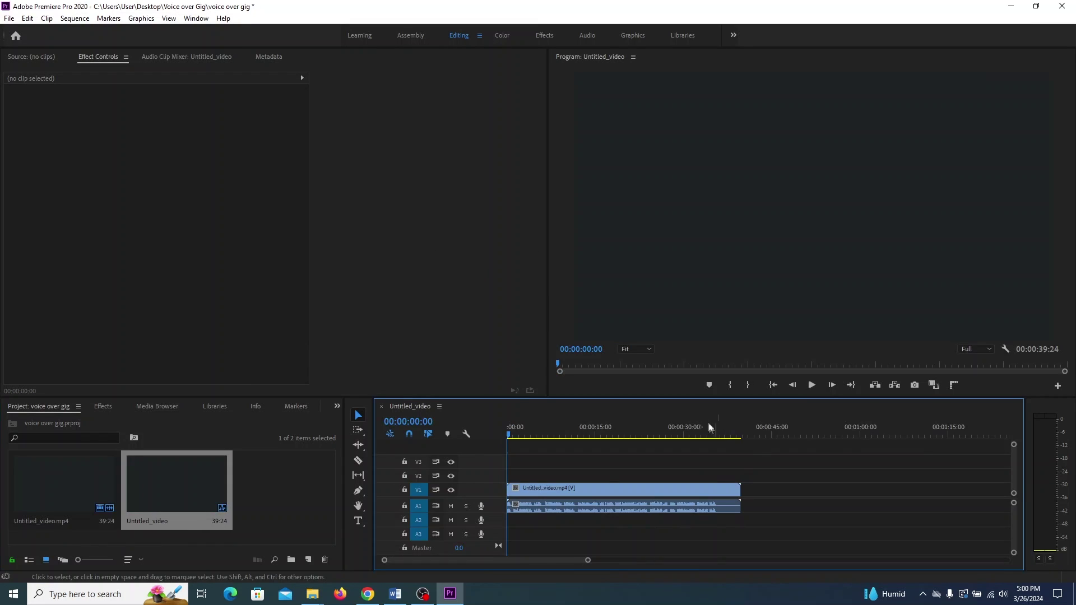
{"action": "left_click", "coordinate": [693, 432]}
{"action": "key", "text": "space"}
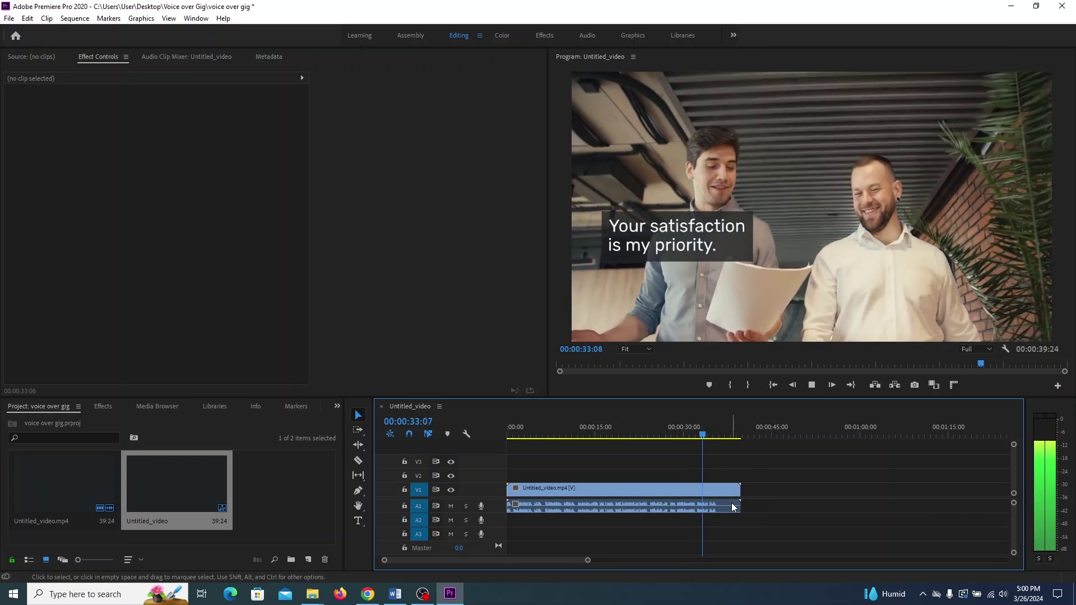
{"action": "key", "text": "space"}
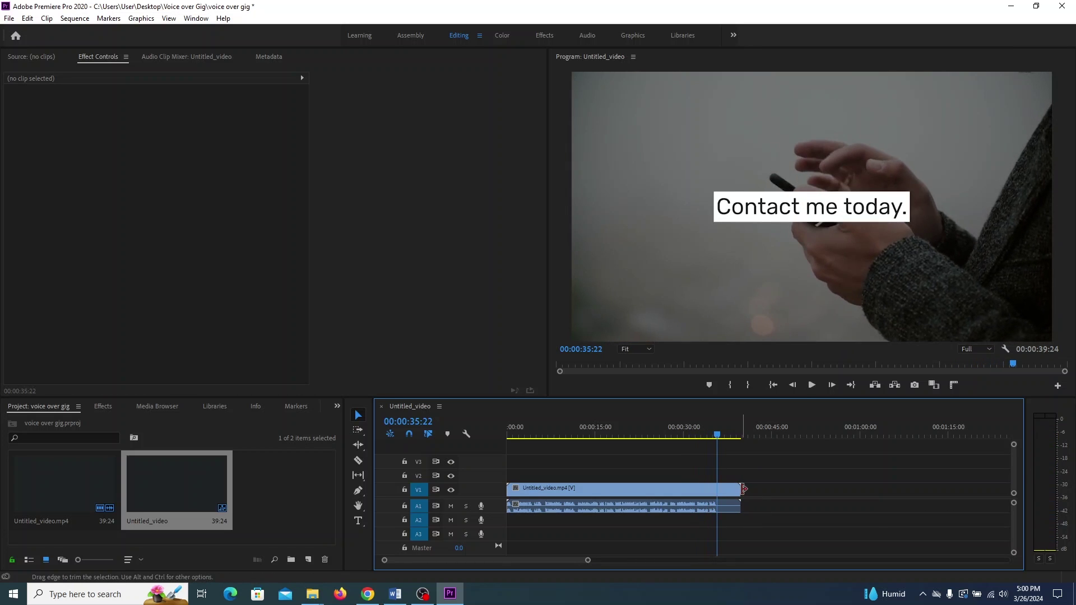
- Trim the end of the Untitled_video.mp4 clip to a duration of 00:00:35:23 and save the project
{"action": "key", "text": "Right"}
{"action": "key", "text": "Right"}
{"action": "key", "text": "Right"}
{"action": "key", "text": "Right"}
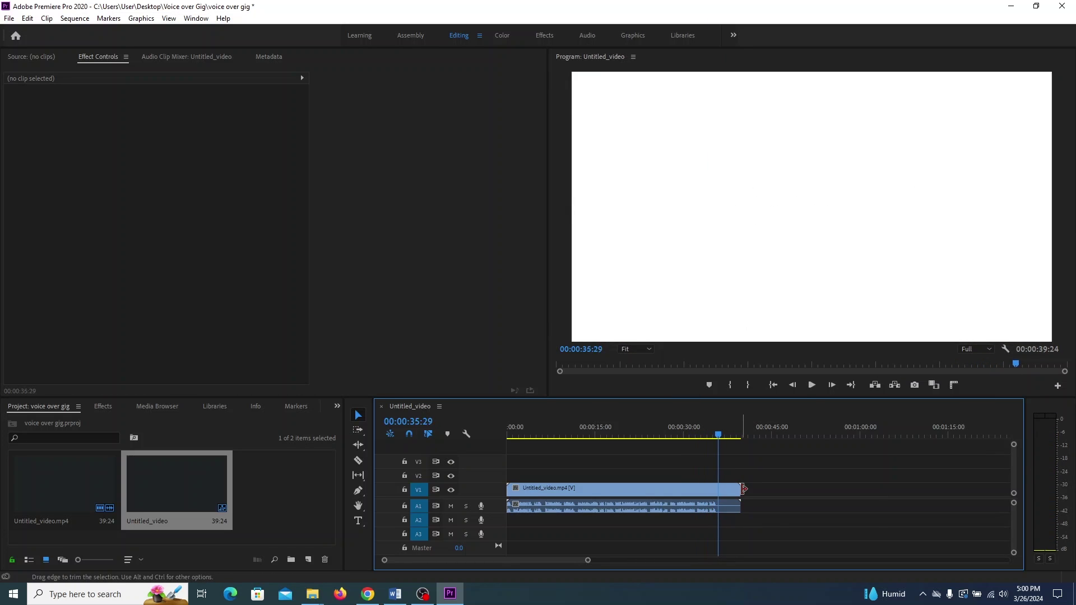
{"action": "left_click_drag", "start_coordinate": [743, 489], "coordinate": [716, 489]}
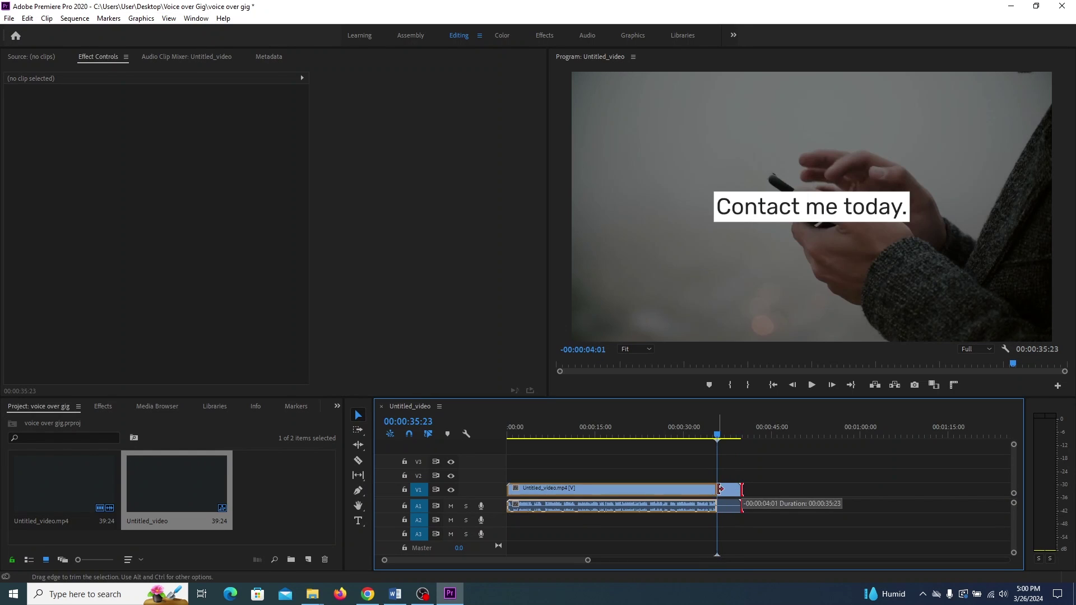
{"action": "left_click", "coordinate": [615, 437]}
{"action": "key", "text": "ctrl+s"}
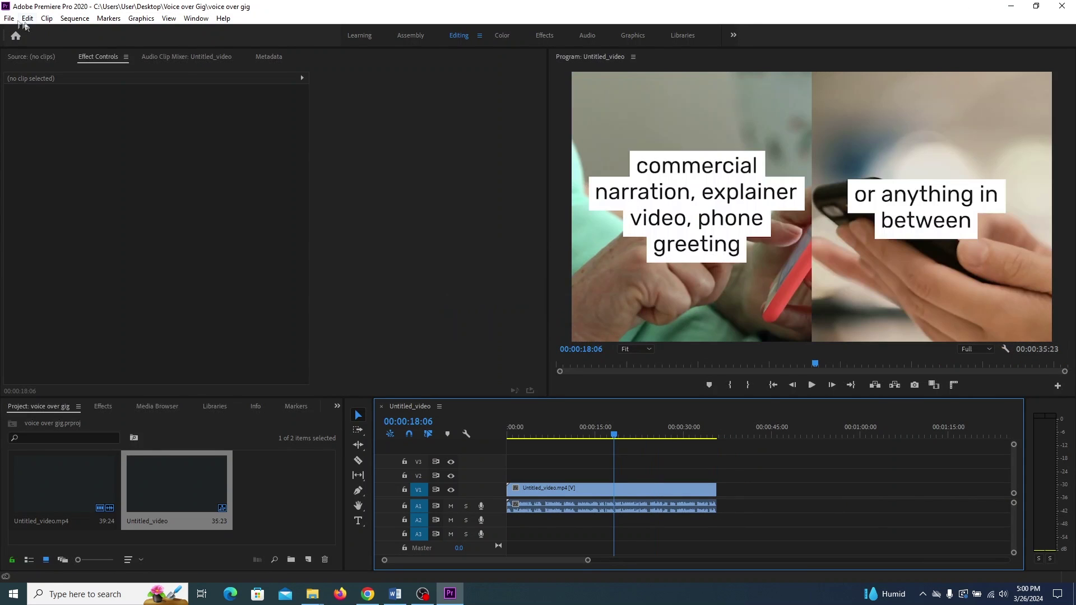
- Set the H.264 media export to save as 0001 in the Voice over Gig folder on the desktop
{"action": "left_click", "coordinate": [9, 18]}
{"action": "left_click", "coordinate": [209, 343]}
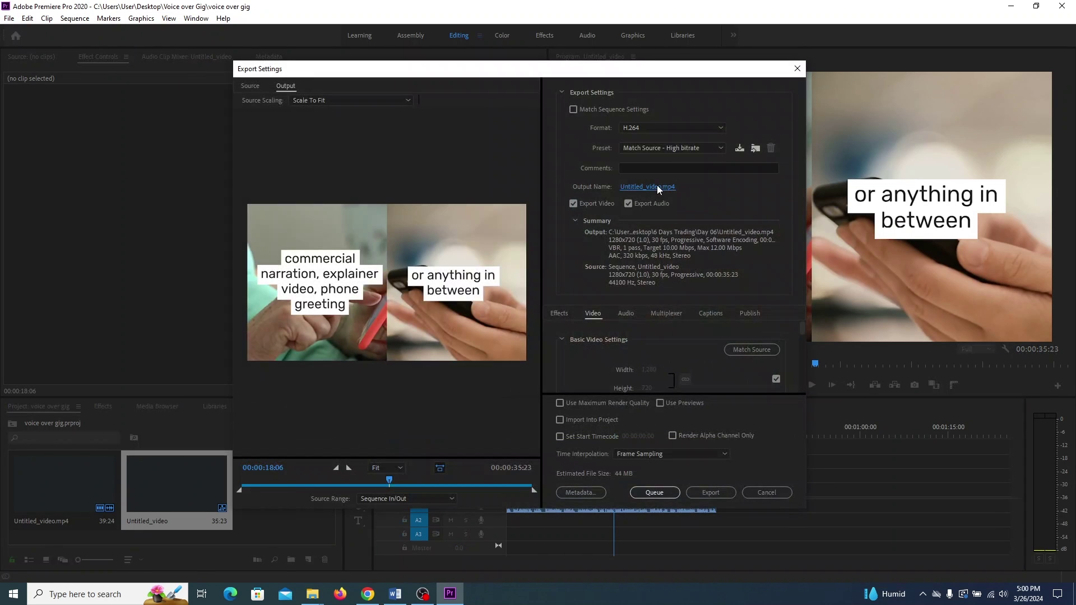
{"action": "left_click", "coordinate": [657, 189]}
{"action": "scroll", "coordinate": [308, 257], "scroll_direction": "down", "scroll_amount": 1}
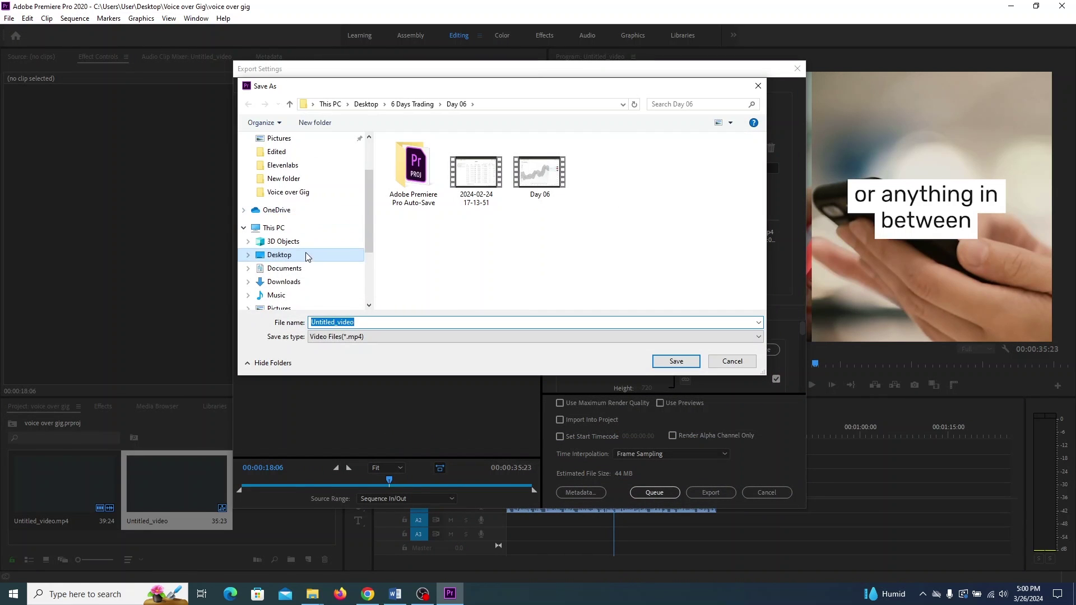
{"action": "left_click", "coordinate": [292, 192]}
{"action": "left_click", "coordinate": [505, 322]}
{"action": "type", "text": "0"}
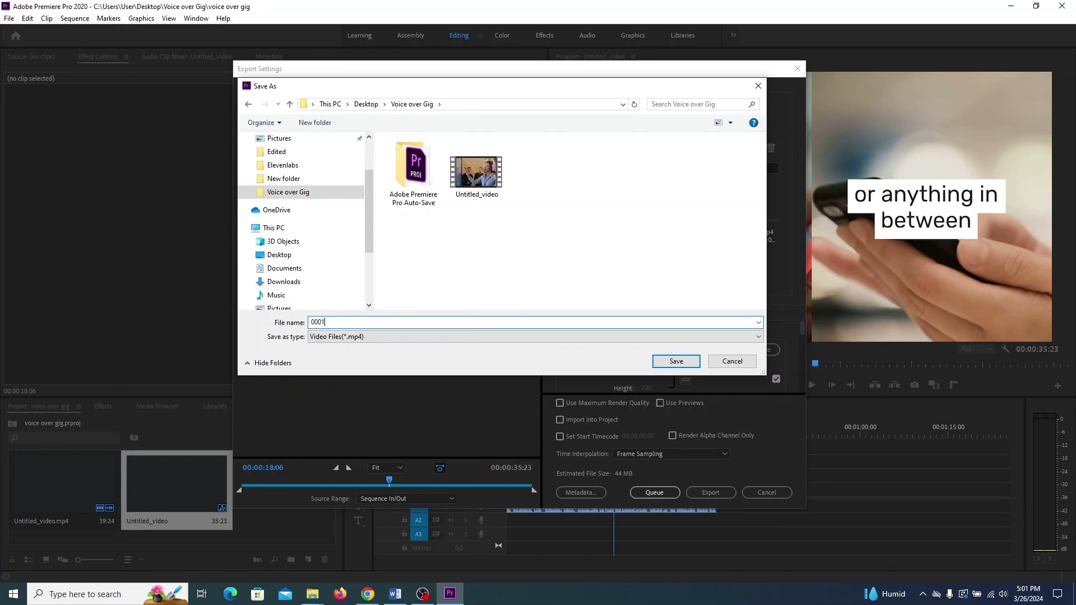
{"action": "type", "text": "001"}
{"action": "key", "text": "Return"}
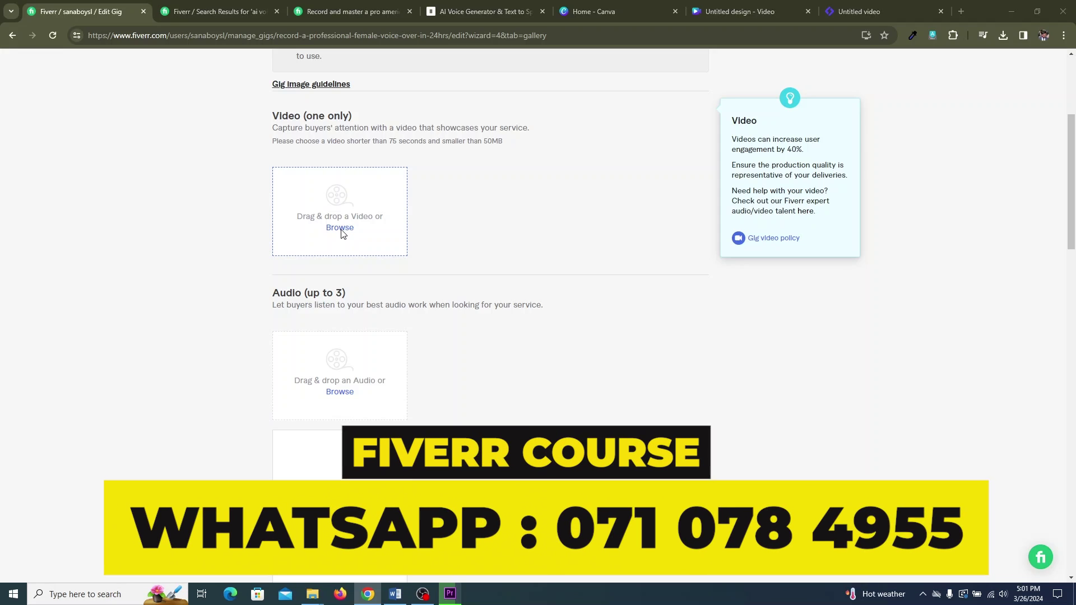
- From the Fiverr gallery's file upload, paste the 79878 audio file from Downloads into the Voice over Gig folder
{"action": "left_click", "coordinate": [344, 233]}
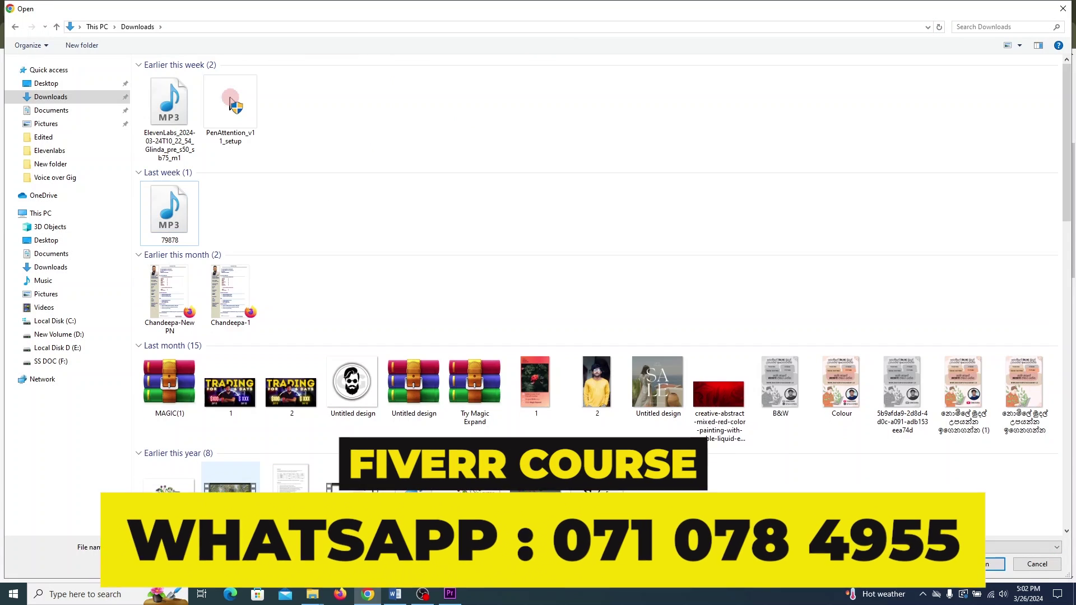
{"action": "left_click", "coordinate": [187, 206]}
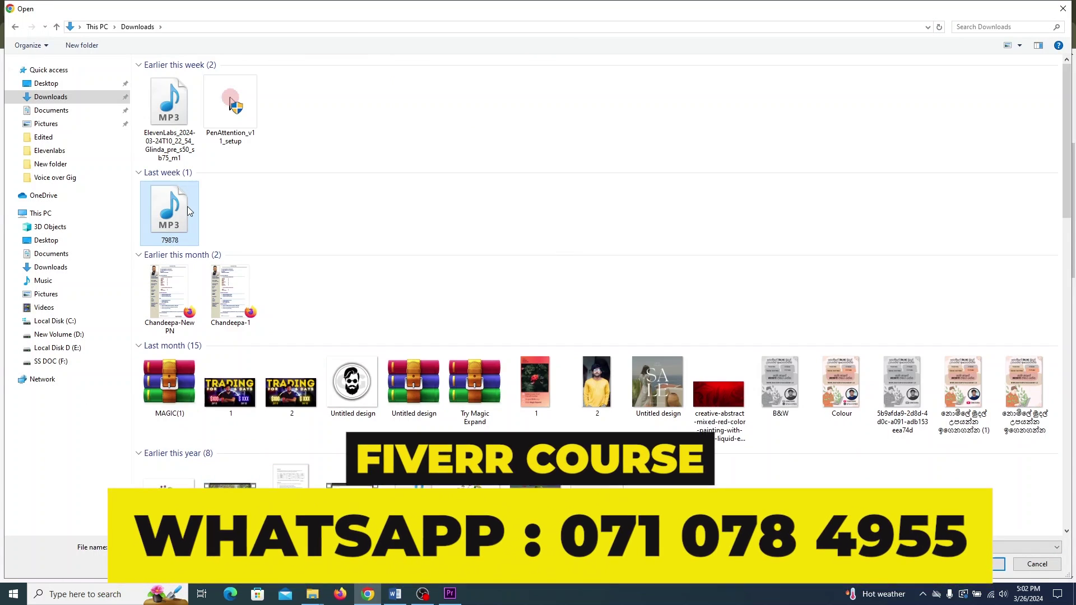
{"action": "left_click", "coordinate": [15, 28]}
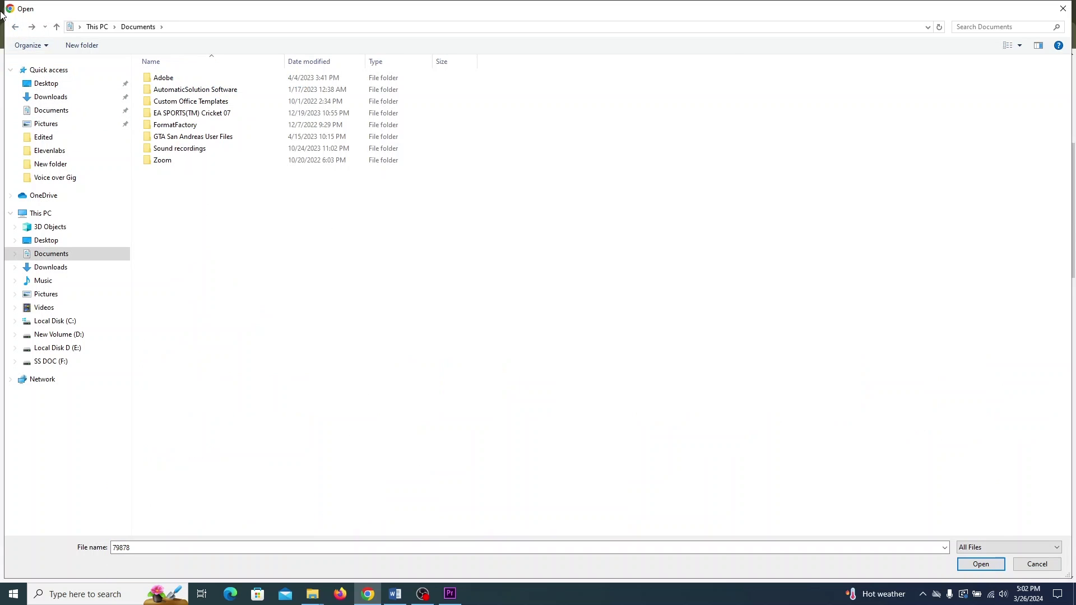
{"action": "left_click", "coordinate": [17, 28]}
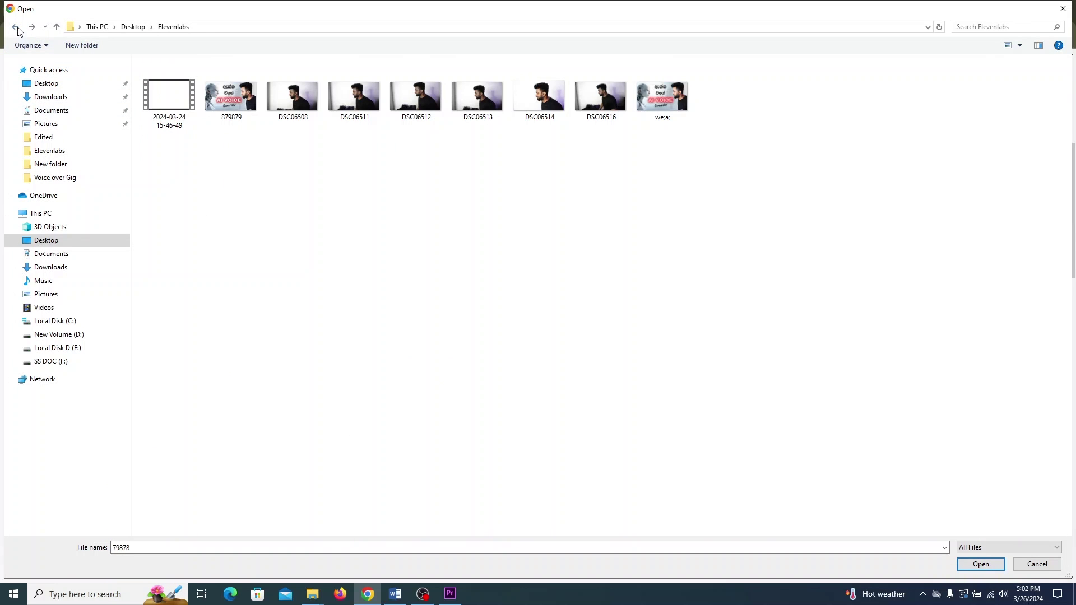
{"action": "left_click", "coordinate": [16, 28]}
{"action": "left_click_drag", "start_coordinate": [363, 318], "coordinate": [408, 352]}
{"action": "key", "text": "ctrl+v"}
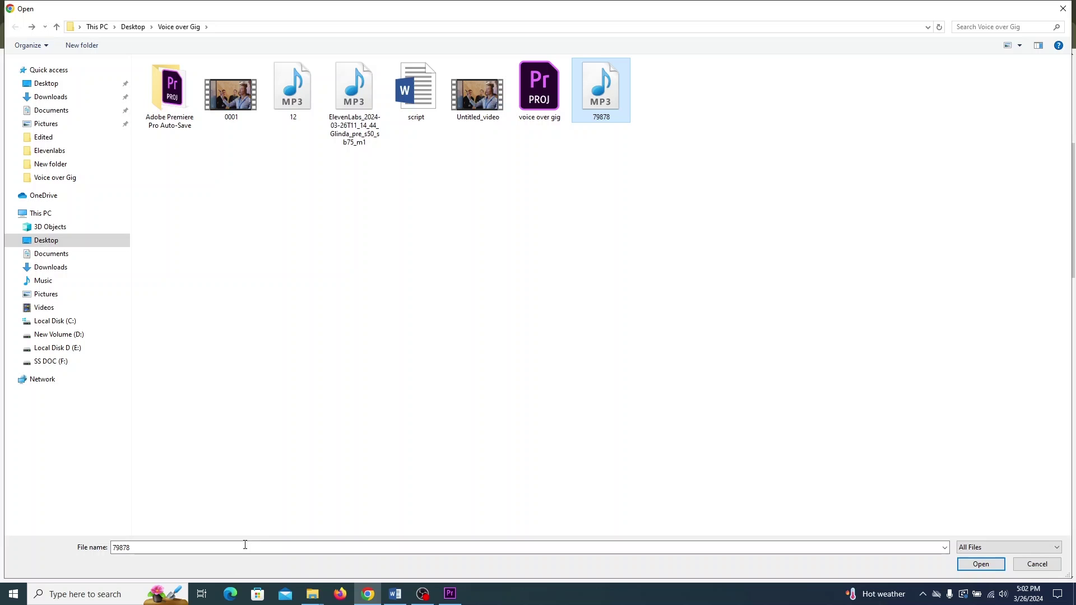
{"action": "left_click", "coordinate": [313, 597]}
{"action": "left_click", "coordinate": [284, 557]}
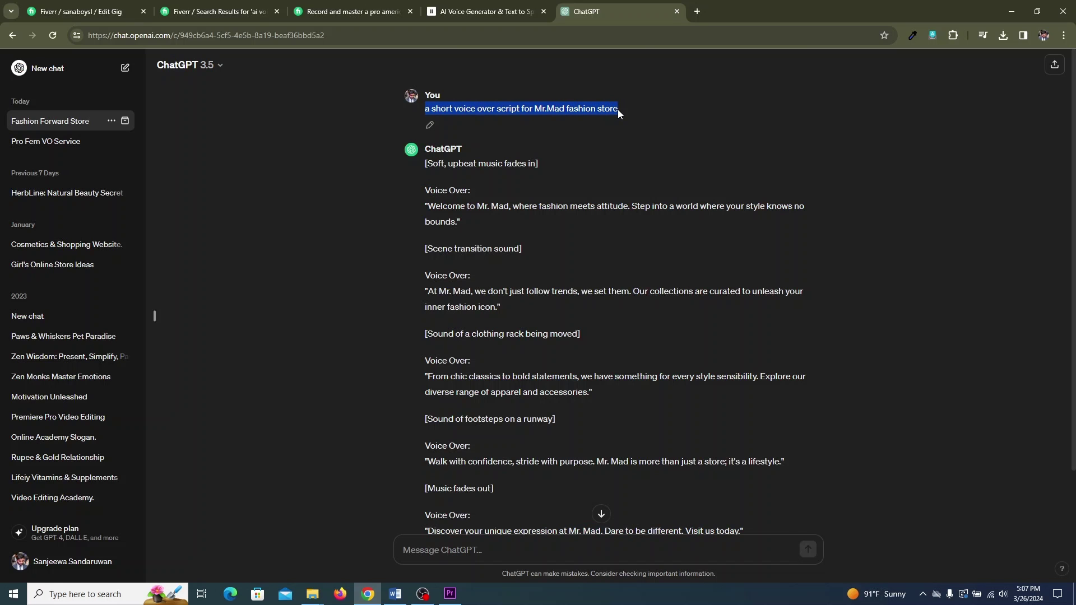
- Ask ChatGPT for "a short voice over script for fashion store called dress master"
{"action": "scroll", "coordinate": [618, 224], "scroll_direction": "down", "scroll_amount": 10}
{"action": "type", "text": "a short voice over script for Mr.Mad fashion store"}
{"action": "left_click_drag", "start_coordinate": [597, 550], "coordinate": [514, 551]}
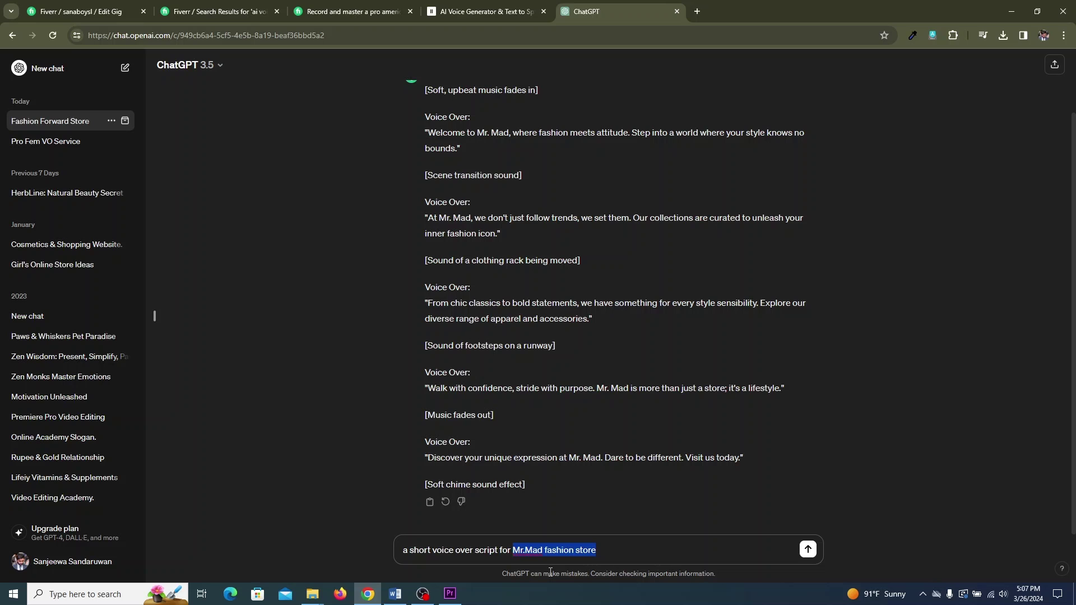
{"action": "type", "text": "fashion"}
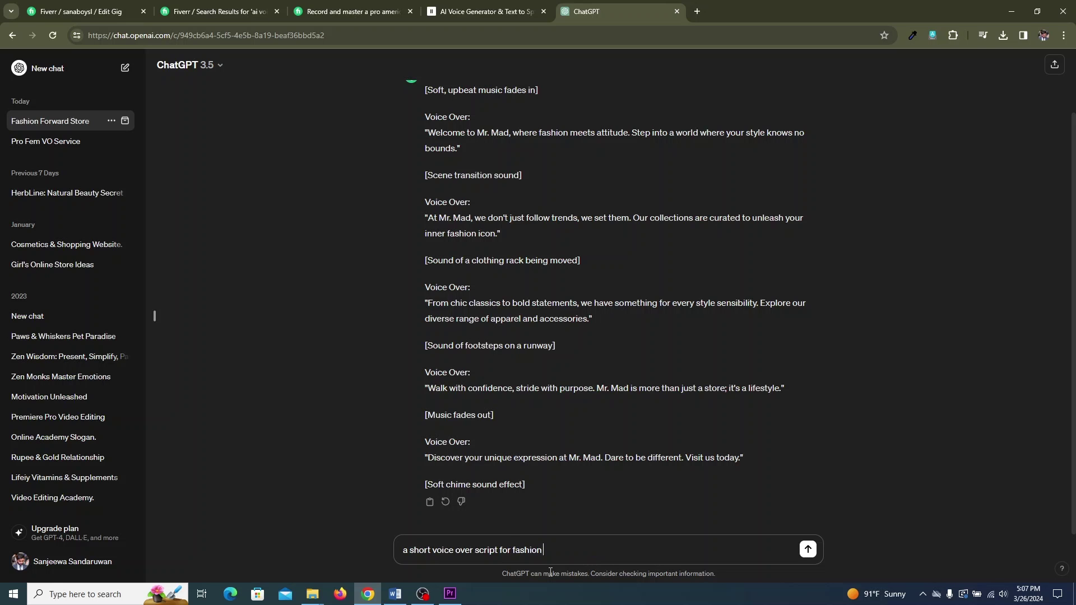
{"action": "type", "text": " store called dress master"}
{"action": "key", "text": "Return"}
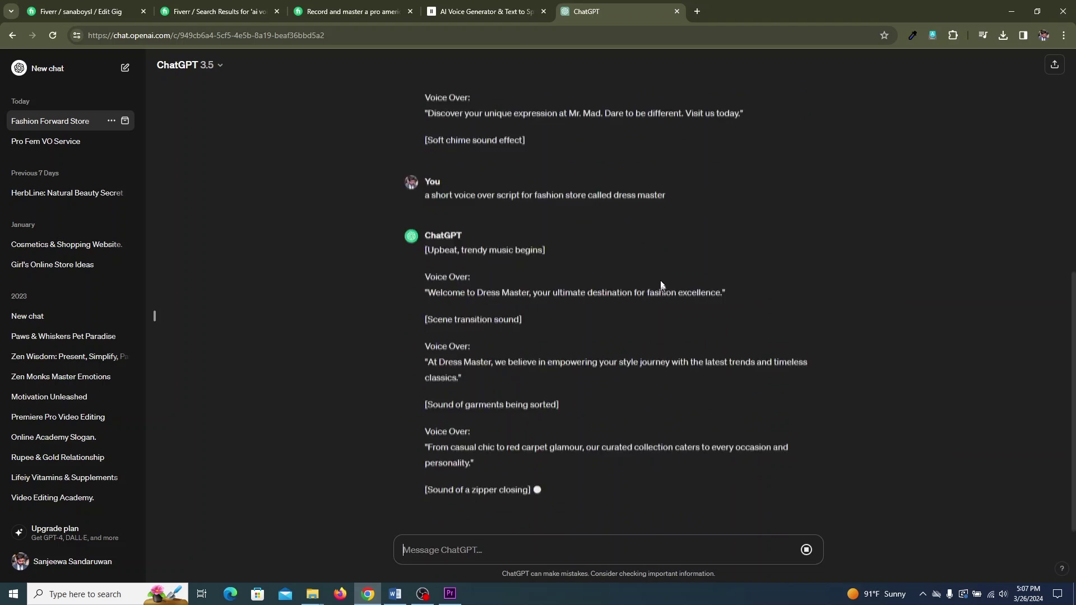
- Replace the ElevenLabs text with the script's opening line, "Welcome to Dress Master, your ultimate destination for fashion excellence."
{"action": "scroll", "coordinate": [496, 249], "scroll_direction": "up", "scroll_amount": 2}
{"action": "left_click_drag", "start_coordinate": [429, 173], "coordinate": [724, 176]}
{"action": "key", "text": "ctrl+c"}
{"action": "left_click", "coordinate": [487, 11]}
{"action": "key", "text": "ctrl+a"}
{"action": "key", "text": "ctrl+v"}
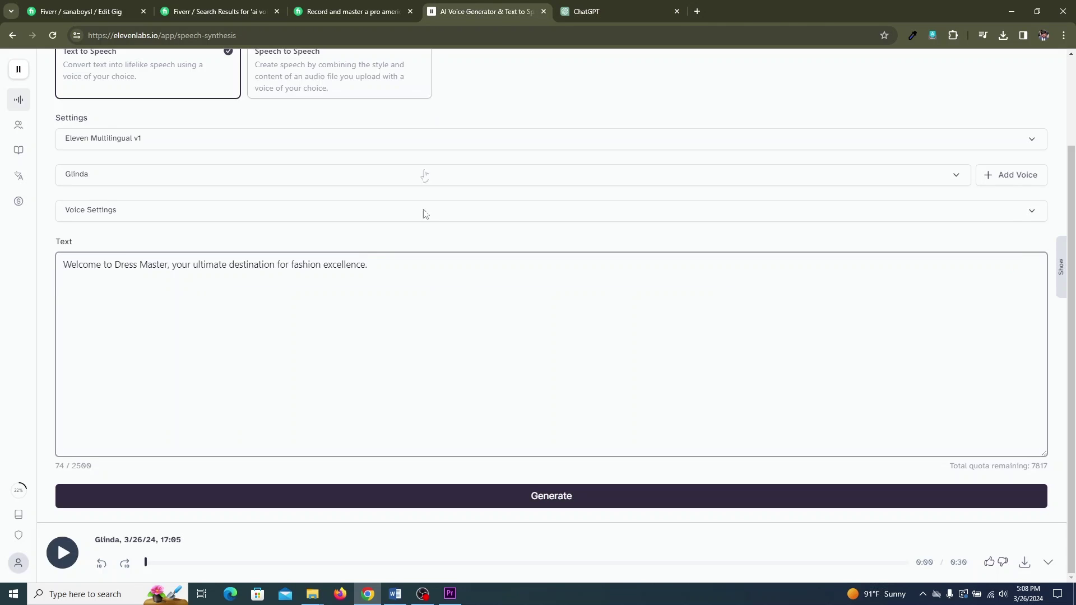
- Copy the script's second and third voice-over lines from ChatGPT into the ElevenLabs text after the opening line
{"action": "left_click", "coordinate": [587, 11]}
{"action": "left_click_drag", "start_coordinate": [430, 242], "coordinate": [429, 258]}
{"action": "key", "text": "ctrl+c"}
{"action": "left_click", "coordinate": [486, 11]}
{"action": "key", "text": "ctrl+v"}
{"action": "left_click", "coordinate": [370, 265]}
{"action": "left_click", "coordinate": [587, 11]}
{"action": "left_click_drag", "start_coordinate": [427, 331], "coordinate": [470, 346]}
{"action": "key", "text": "ctrl+c"}
{"action": "left_click", "coordinate": [487, 12]}
{"action": "key", "text": "ctrl+v"}
- Copy the next voice-over line and the closing line into the ElevenLabs text and generate the Glinda speech
{"action": "left_click", "coordinate": [586, 11]}
{"action": "scroll", "coordinate": [460, 298], "scroll_direction": "down", "scroll_amount": 2}
{"action": "left_click_drag", "start_coordinate": [428, 303], "coordinate": [459, 319]}
{"action": "key", "text": "ctrl+c"}
{"action": "left_click", "coordinate": [487, 11]}
{"action": "key", "text": "ctrl+v"}
{"action": "left_click", "coordinate": [587, 11]}
{"action": "left_click_drag", "start_coordinate": [428, 458], "coordinate": [760, 458]}
{"action": "key", "text": "ctrl+c"}
{"action": "left_click", "coordinate": [486, 11]}
{"action": "key", "text": "ctrl+v"}
{"action": "left_click", "coordinate": [575, 507]}
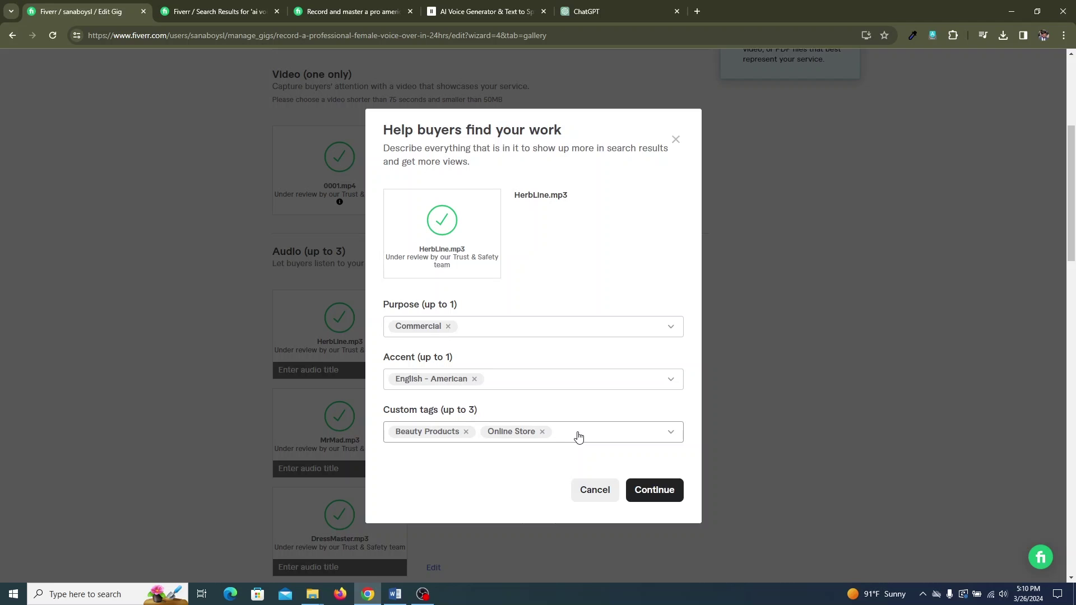
- Add Beauty Tips as a custom tag for the gig's HerbLine.mp3 sample and confirm its details
{"action": "type", "text": "beauty"}
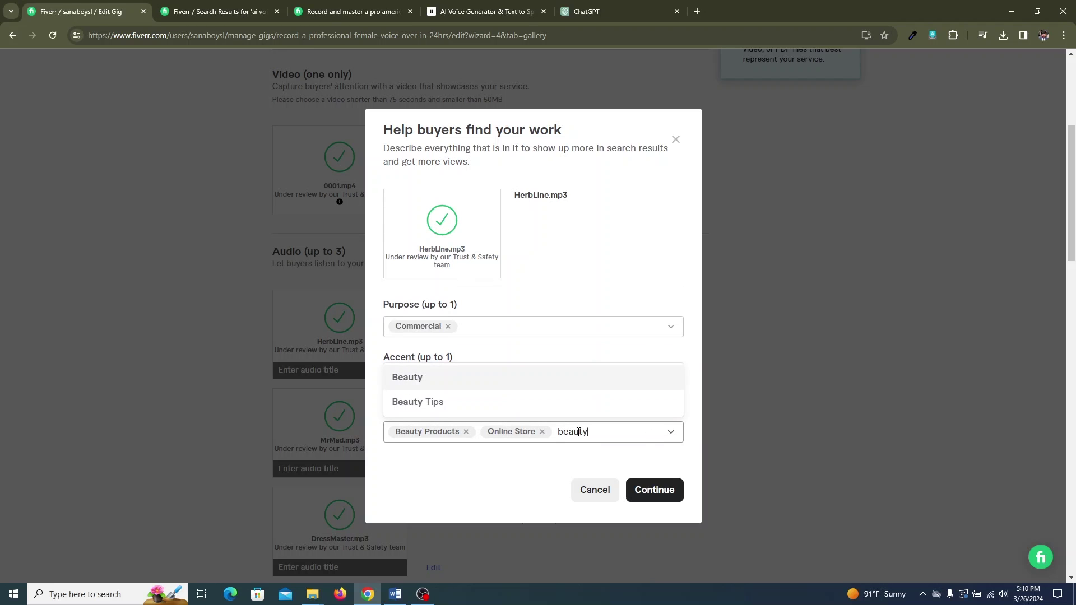
{"action": "left_click", "coordinate": [497, 402]}
{"action": "left_click", "coordinate": [654, 490]}
- Title the three gallery audio samples HerbLine, Mr.Mad Dress and Dress Master, in that order
{"action": "left_click", "coordinate": [359, 202]}
{"action": "type", "text": "HerbLine"}
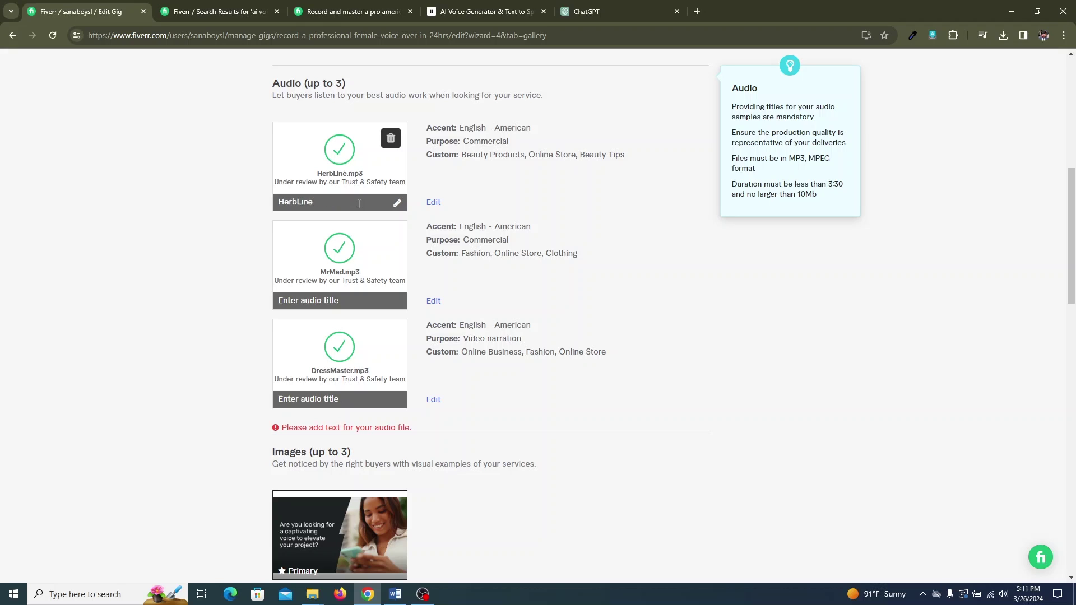
{"action": "left_click", "coordinate": [334, 302]}
{"action": "type", "text": "Mr.Mad Dress"}
{"action": "left_click", "coordinate": [347, 403]}
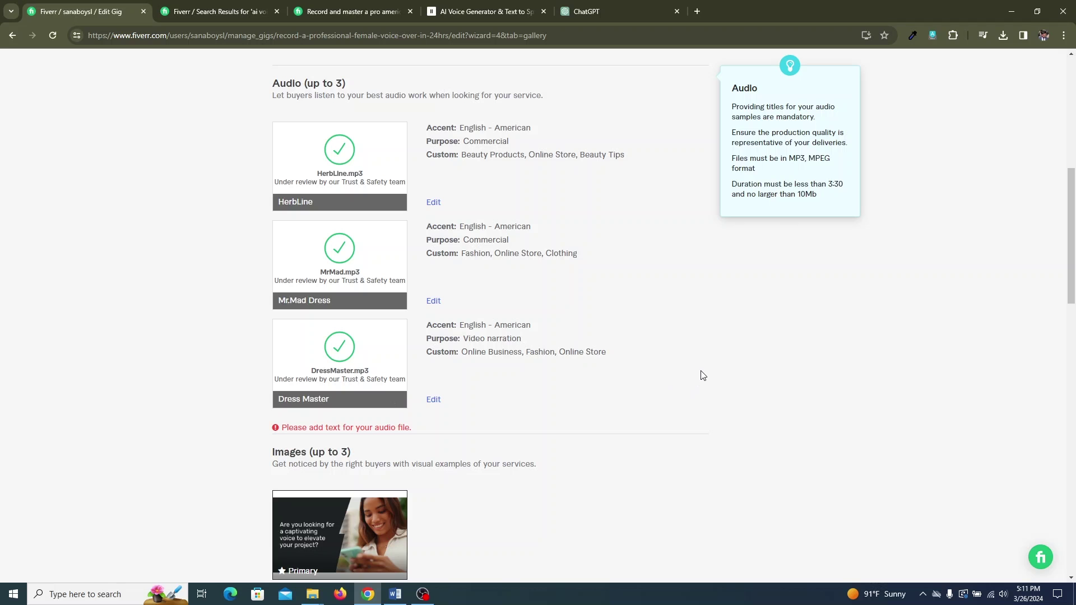
- Save the gallery page and publish the female voice over gig, finishing the publishing wizard
{"action": "scroll", "coordinate": [689, 359], "scroll_direction": "down", "scroll_amount": 10}
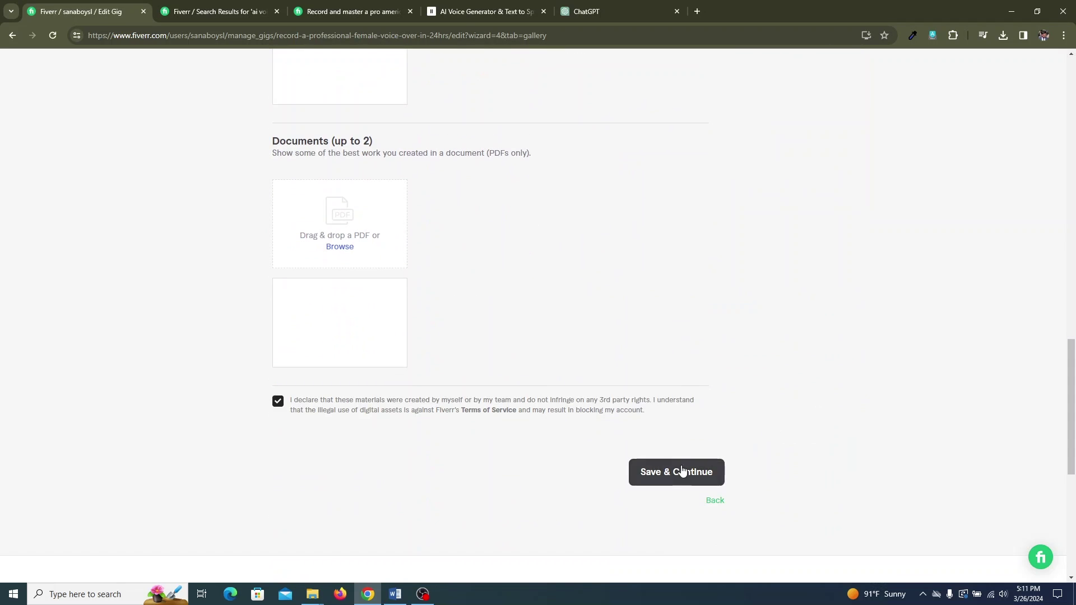
{"action": "left_click", "coordinate": [685, 474]}
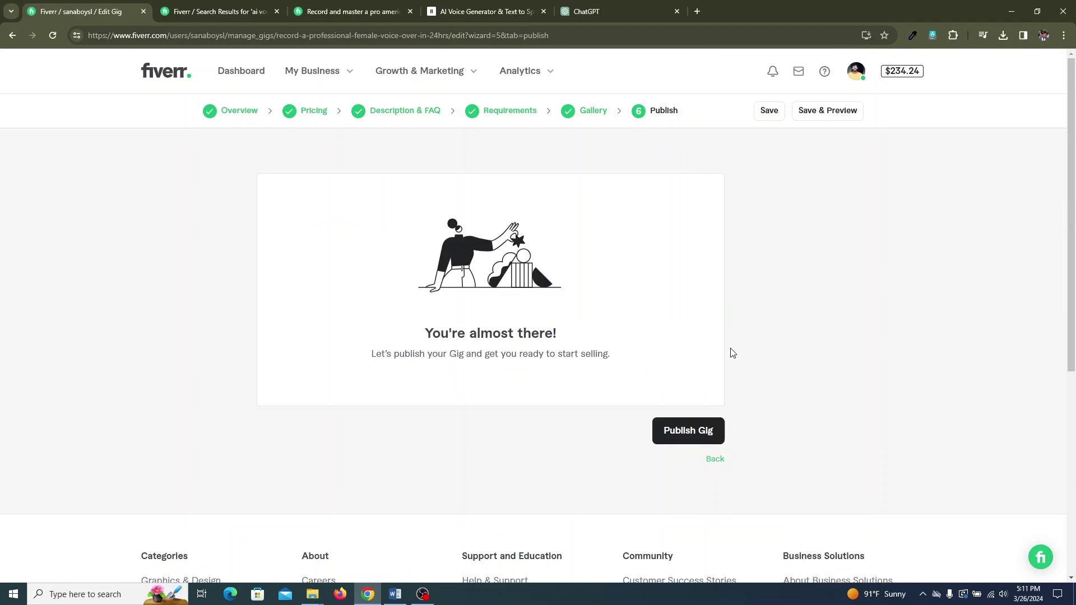
{"action": "left_click", "coordinate": [676, 430]}
{"action": "scroll", "coordinate": [673, 426], "scroll_direction": "down", "scroll_amount": 2}
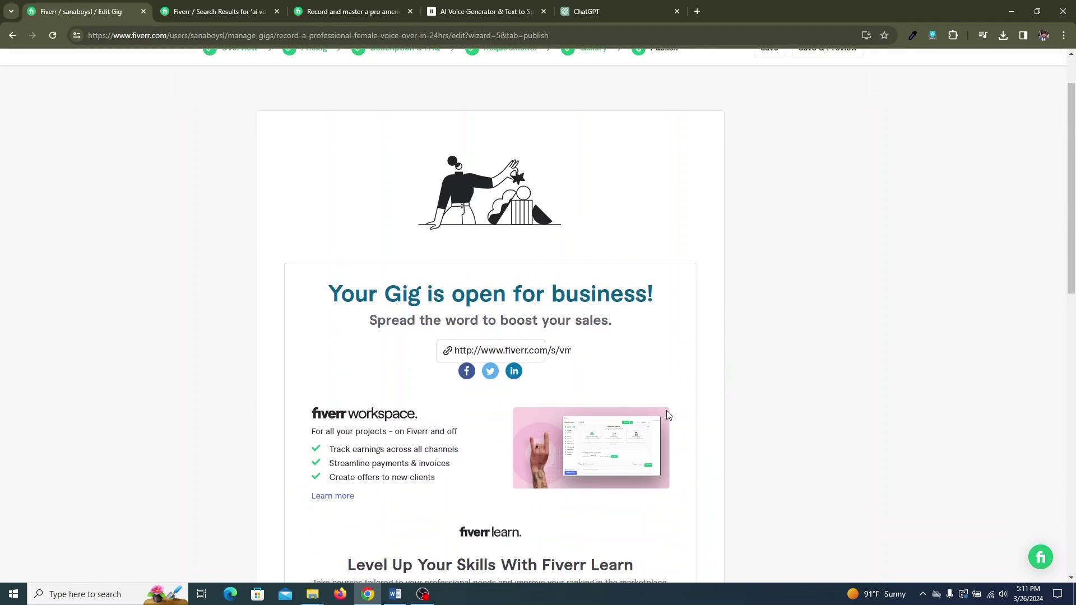
{"action": "scroll", "coordinate": [697, 260], "scroll_direction": "down", "scroll_amount": 4}
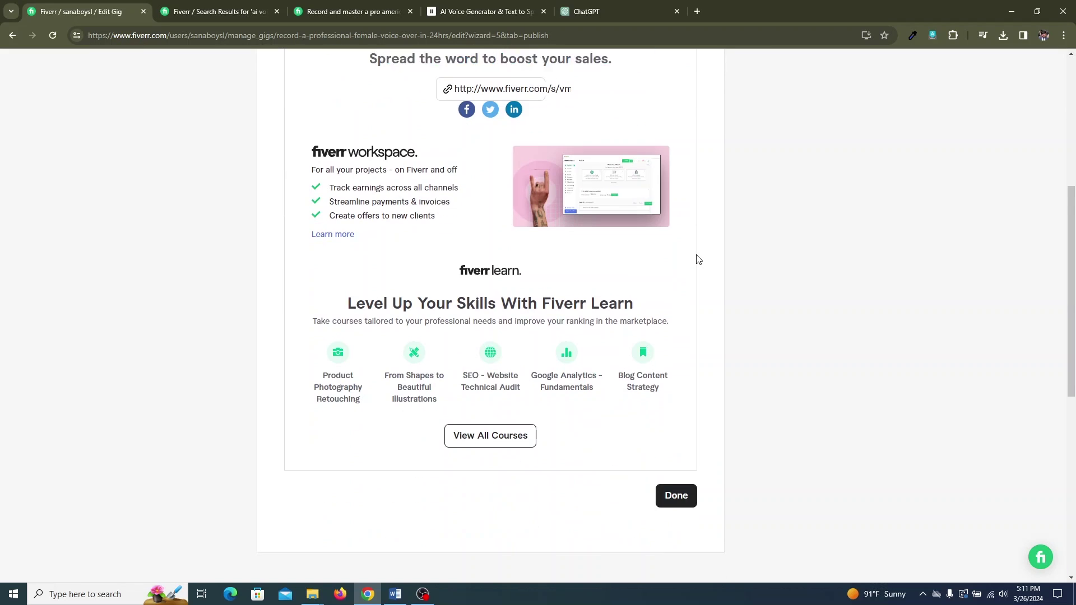
{"action": "left_click", "coordinate": [680, 487]}
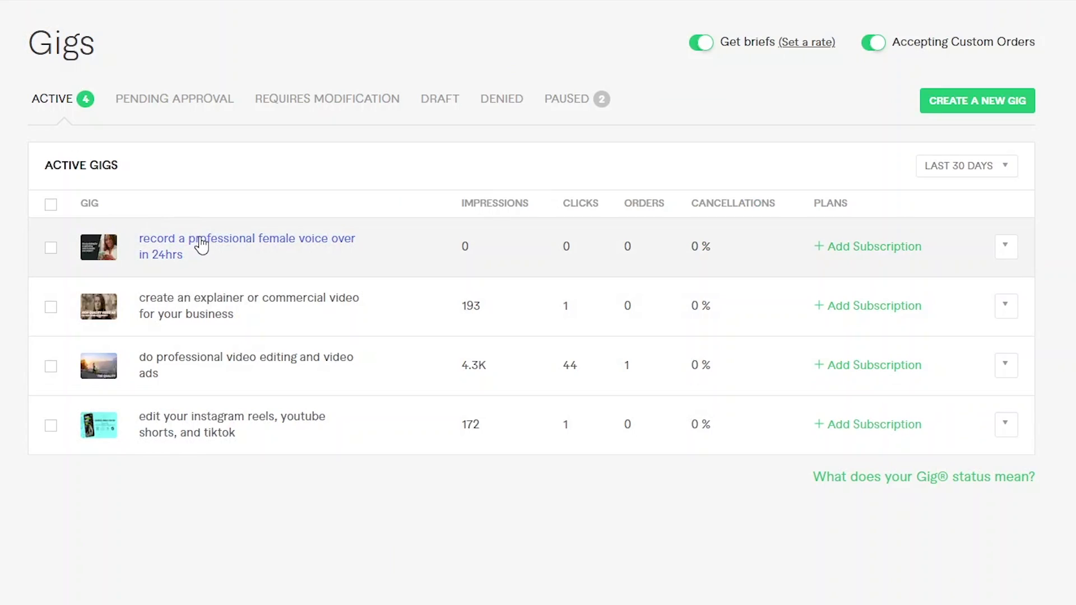
- Check the new voice over gig's status details and open its preview, closing the old Fiverr search results page
{"action": "left_click", "coordinate": [202, 245]}
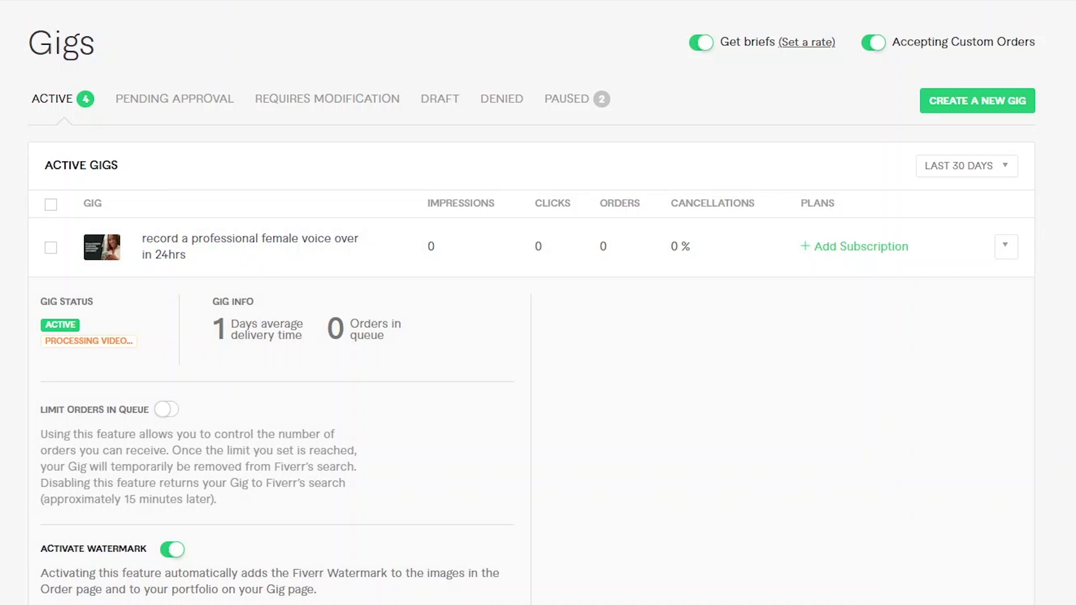
{"action": "left_click", "coordinate": [1007, 247]}
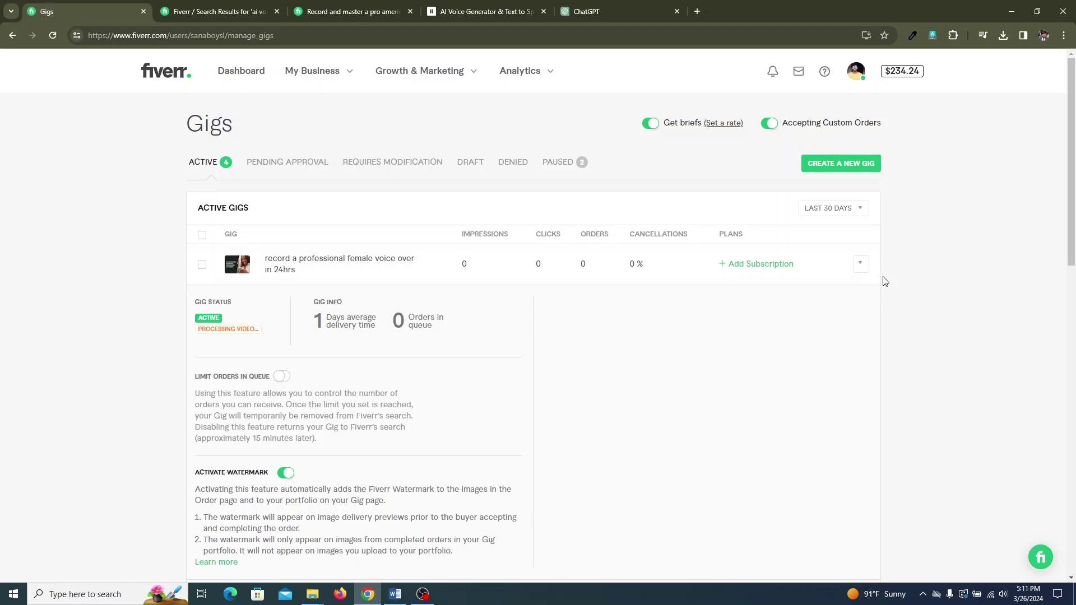
{"action": "left_click", "coordinate": [813, 266]}
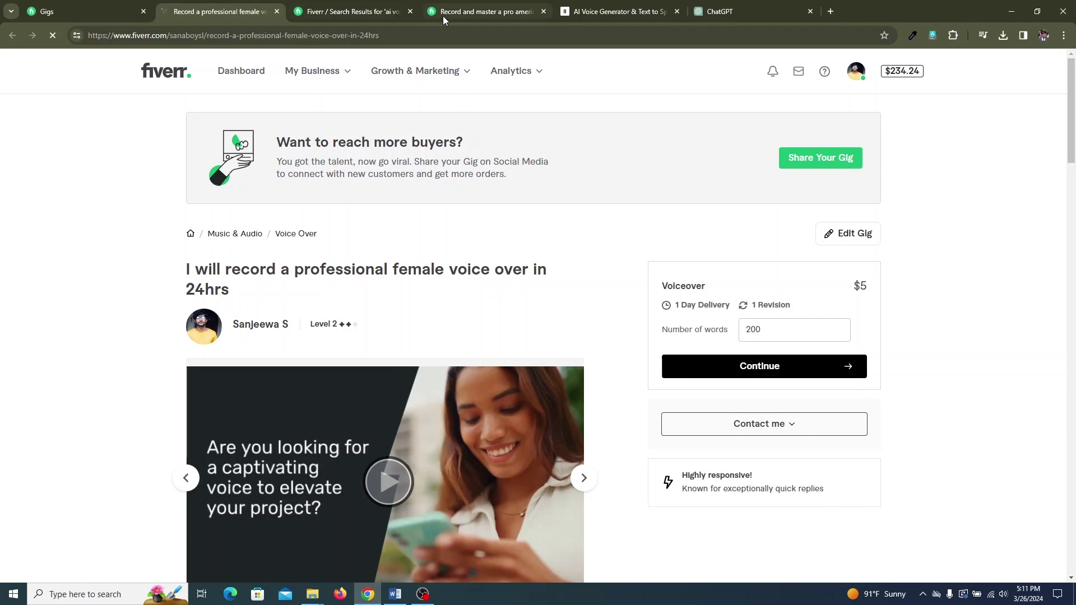
{"action": "left_click", "coordinate": [411, 12]}
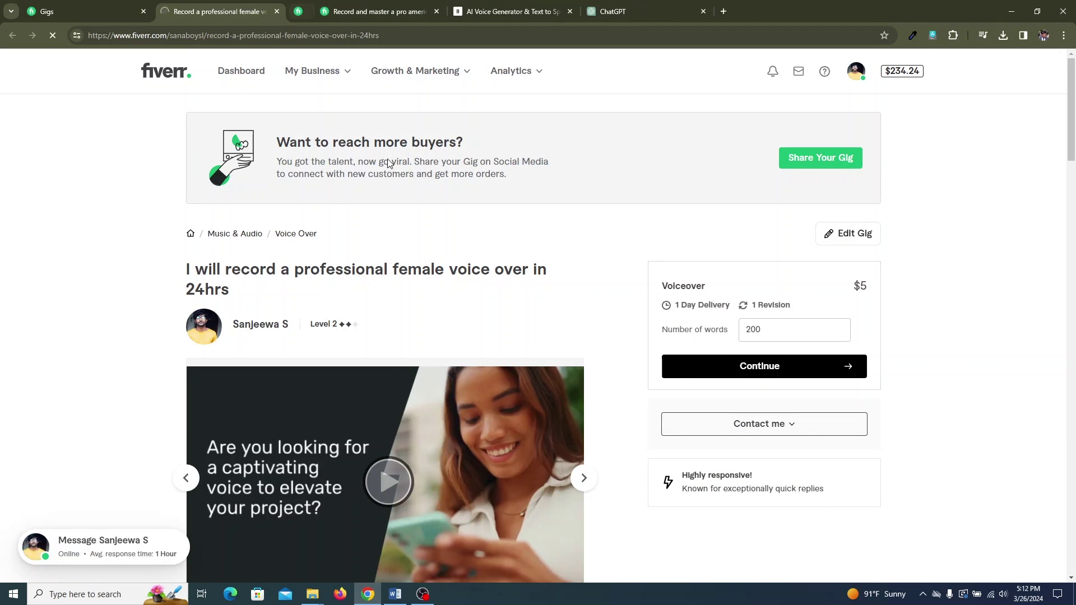
- Review the published gig page's description, voice attributes, seller details and portfolio, and browse the audio samples in its gallery
{"action": "scroll", "coordinate": [611, 169], "scroll_direction": "down", "scroll_amount": 3}
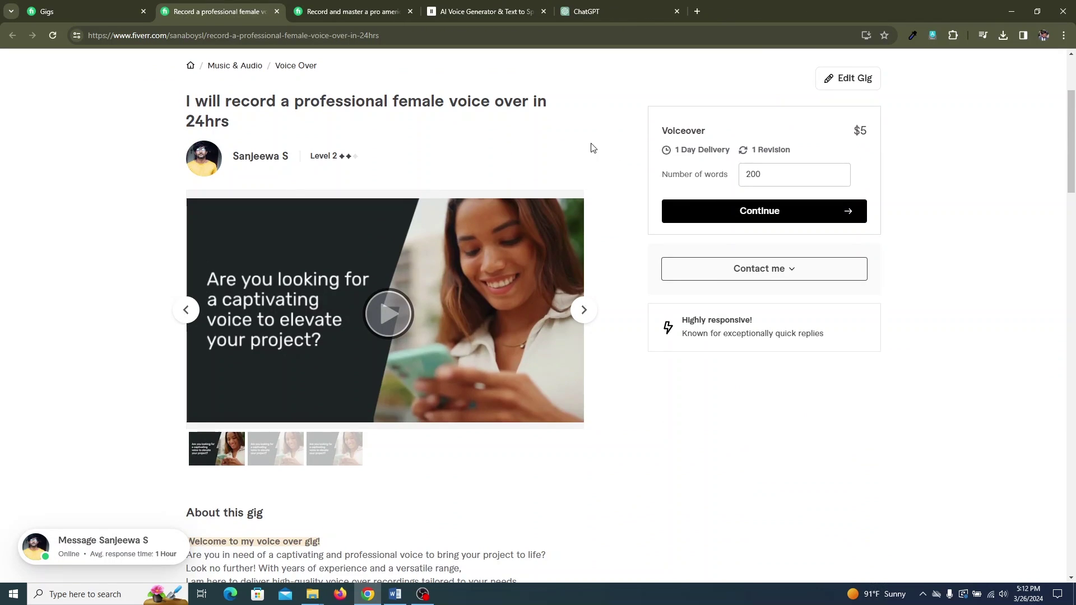
{"action": "scroll", "coordinate": [616, 258], "scroll_direction": "down", "scroll_amount": 4}
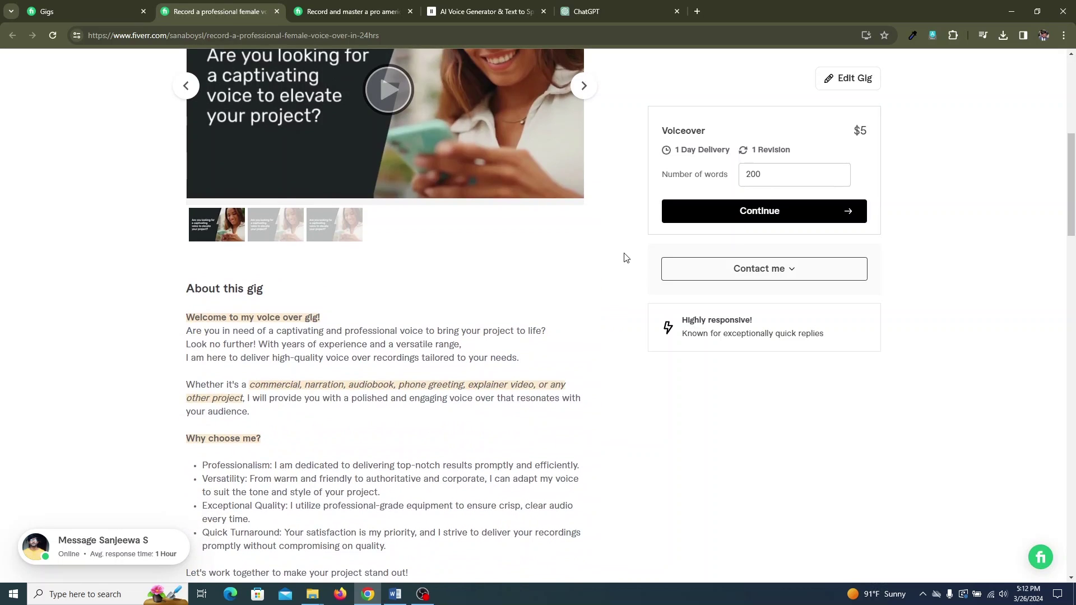
{"action": "scroll", "coordinate": [538, 258], "scroll_direction": "down", "scroll_amount": 2}
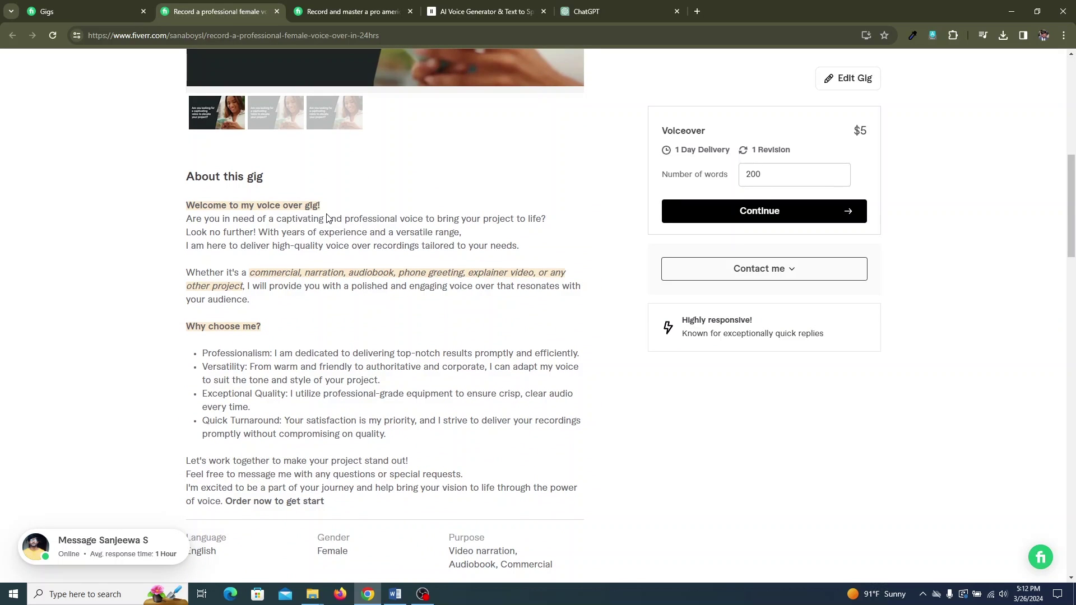
{"action": "scroll", "coordinate": [334, 214], "scroll_direction": "down", "scroll_amount": 5}
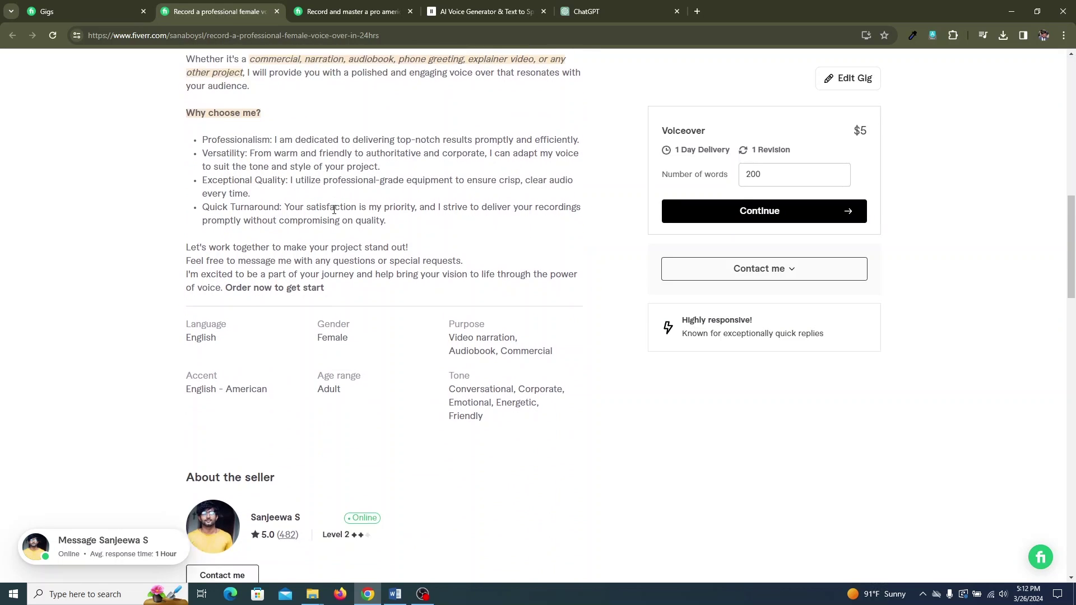
{"action": "scroll", "coordinate": [334, 209], "scroll_direction": "down", "scroll_amount": 4}
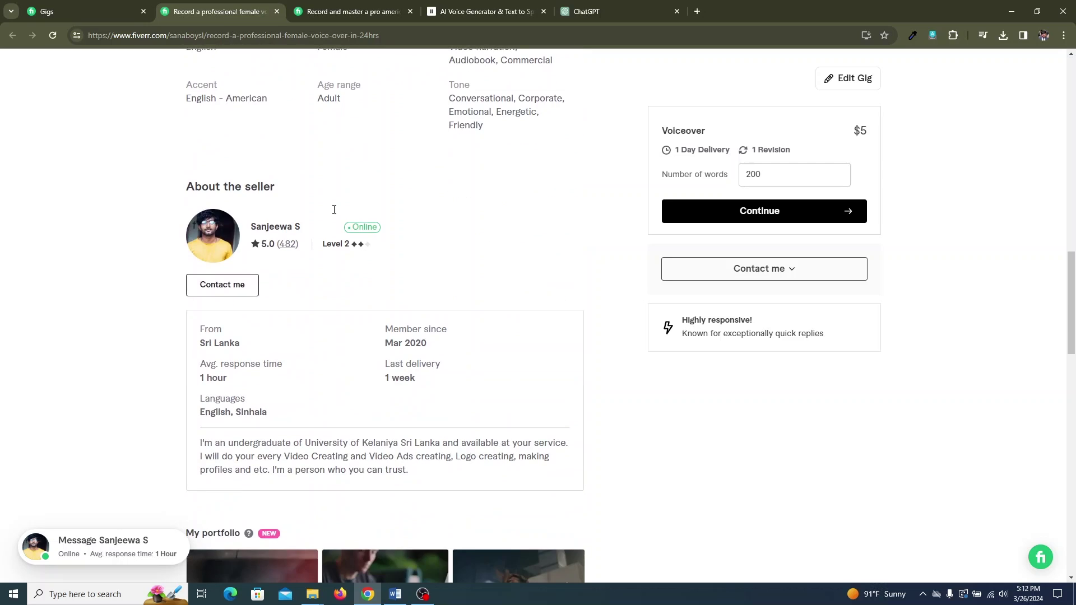
{"action": "scroll", "coordinate": [334, 214], "scroll_direction": "down", "scroll_amount": 4}
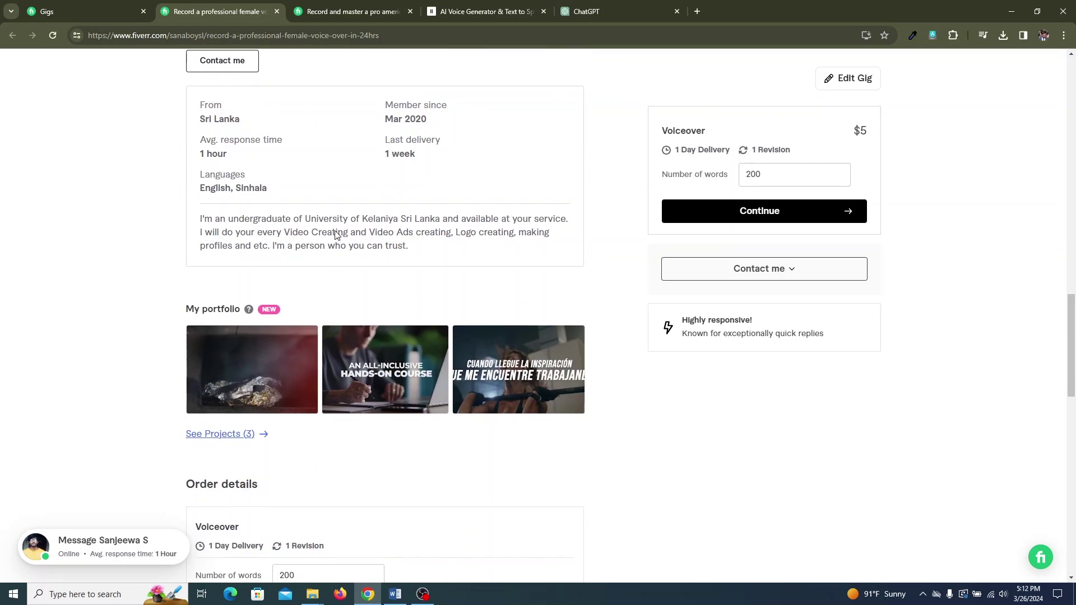
{"action": "scroll", "coordinate": [420, 249], "scroll_direction": "up", "scroll_amount": 13}
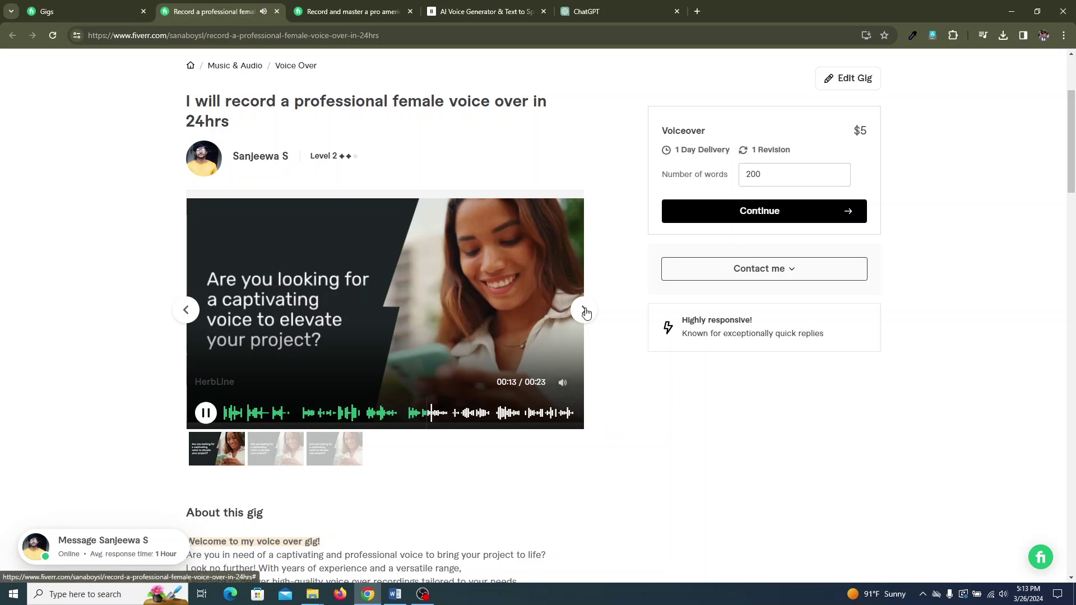
{"action": "left_click", "coordinate": [188, 311]}
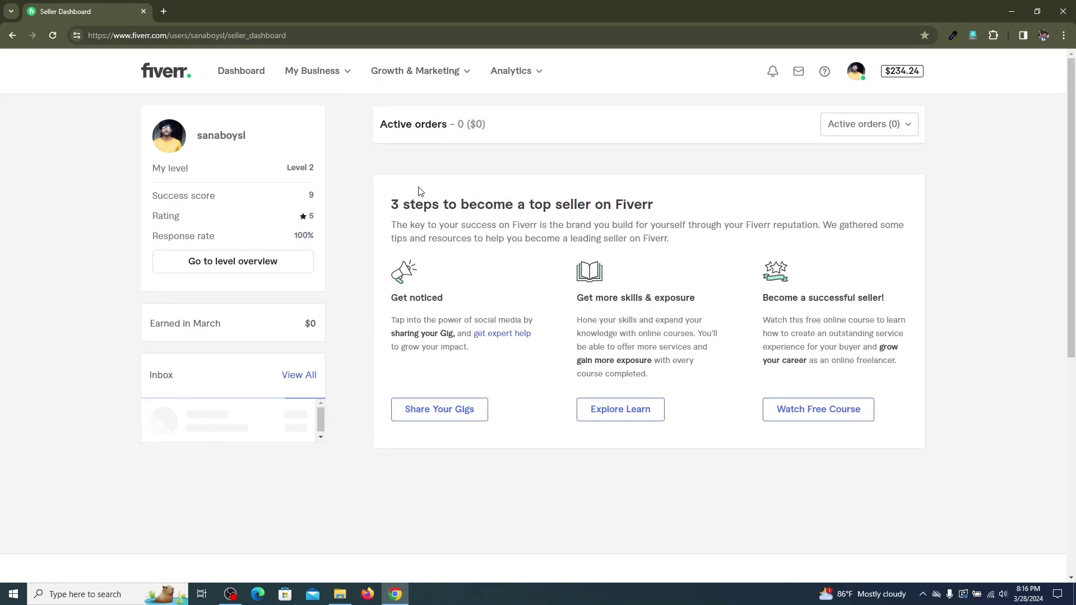
- Open the list of active gigs from the seller dashboard and preview the professional female voice over gig
{"action": "left_click", "coordinate": [312, 69]}
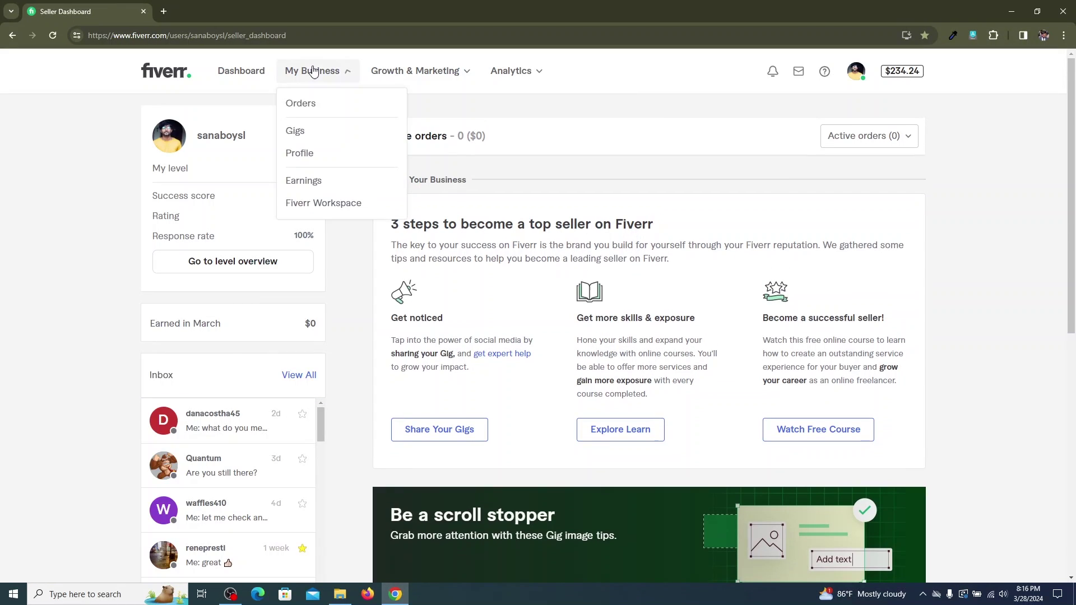
{"action": "left_click", "coordinate": [301, 135]}
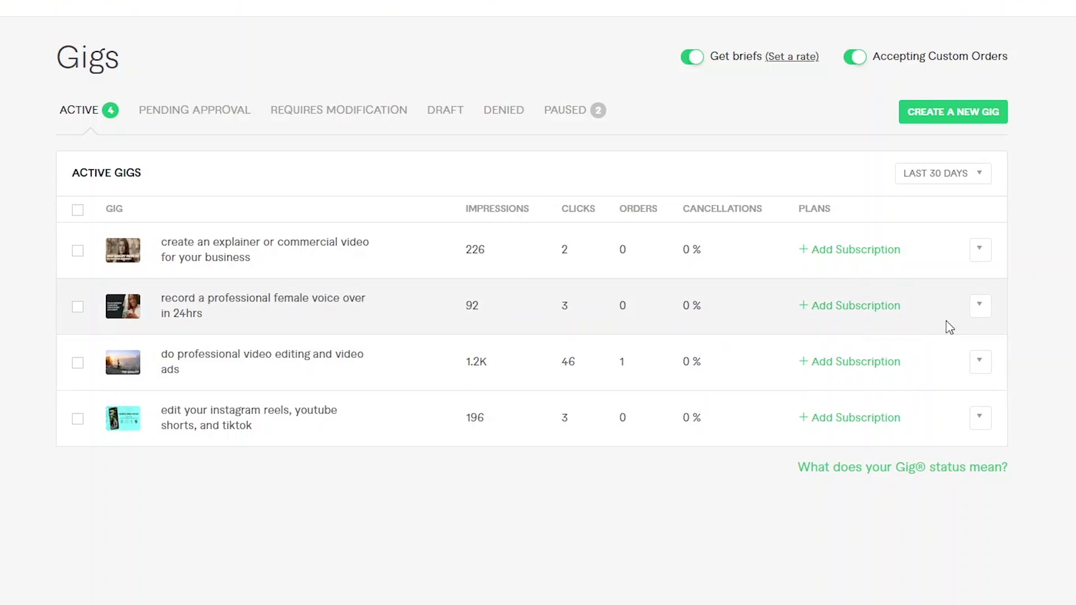
{"action": "left_click", "coordinate": [980, 308]}
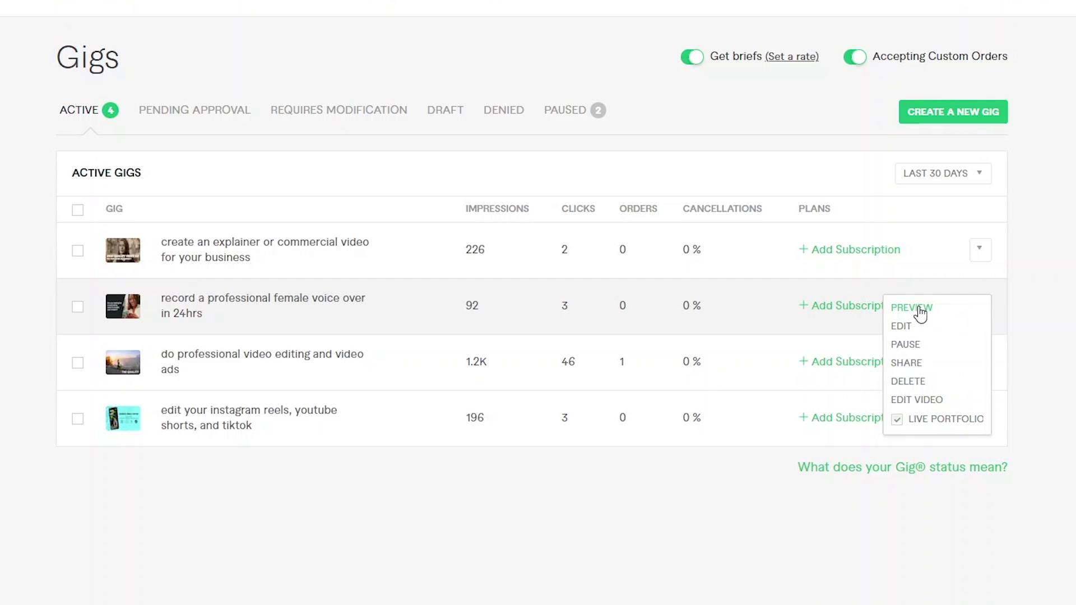
{"action": "left_click", "coordinate": [920, 309]}
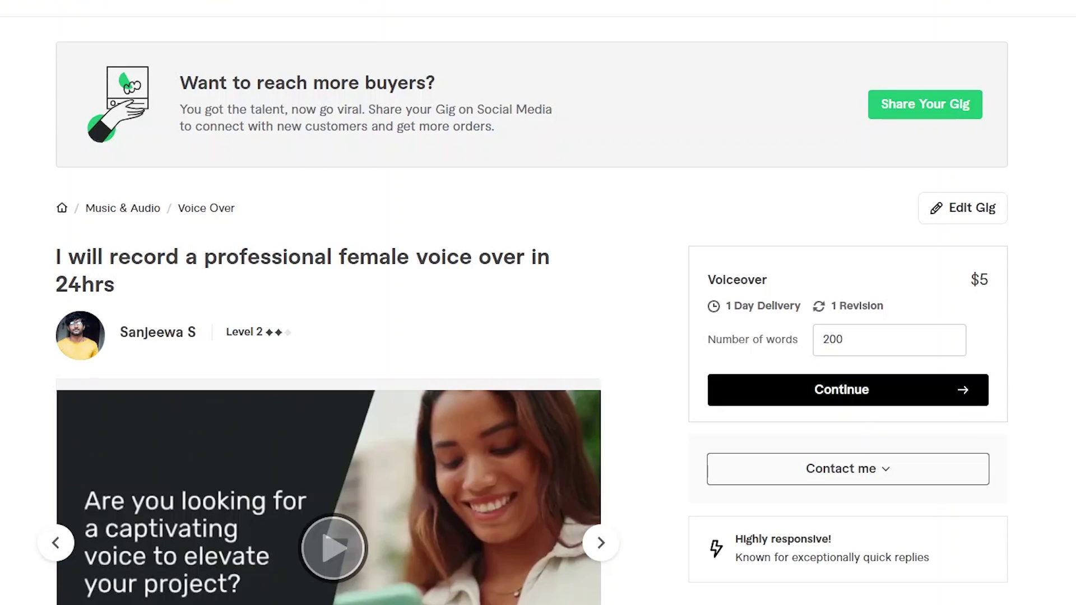
- Play the promo video in the voice over gig's gallery and pause it partway through
{"action": "scroll", "coordinate": [478, 277], "scroll_direction": "down", "scroll_amount": 5}
{"action": "scroll", "coordinate": [505, 273], "scroll_direction": "up", "scroll_amount": 3}
{"action": "left_click", "coordinate": [509, 271]}
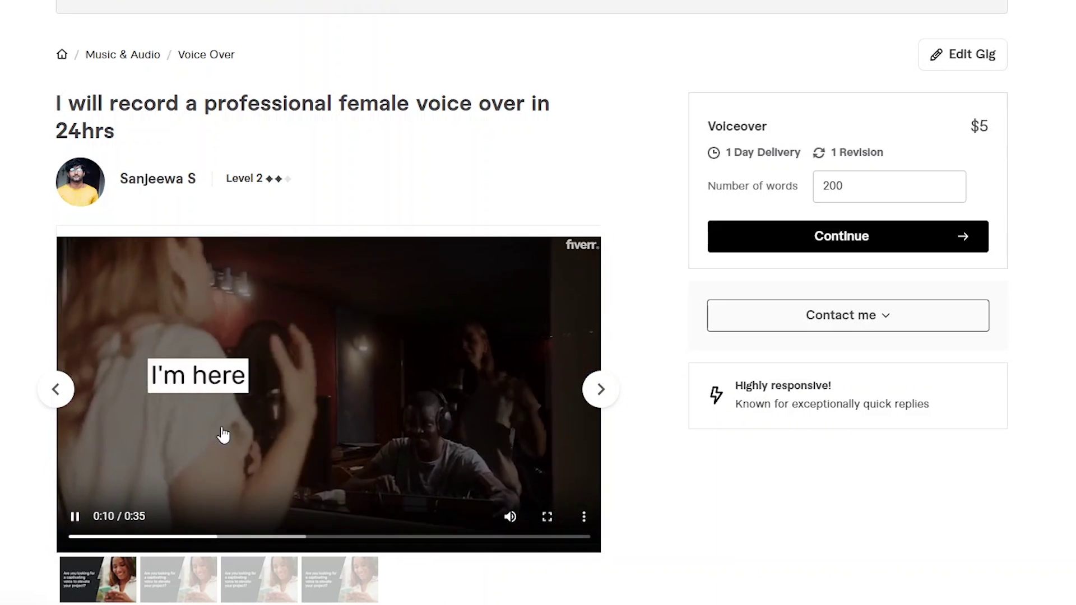
{"action": "left_click", "coordinate": [73, 530]}
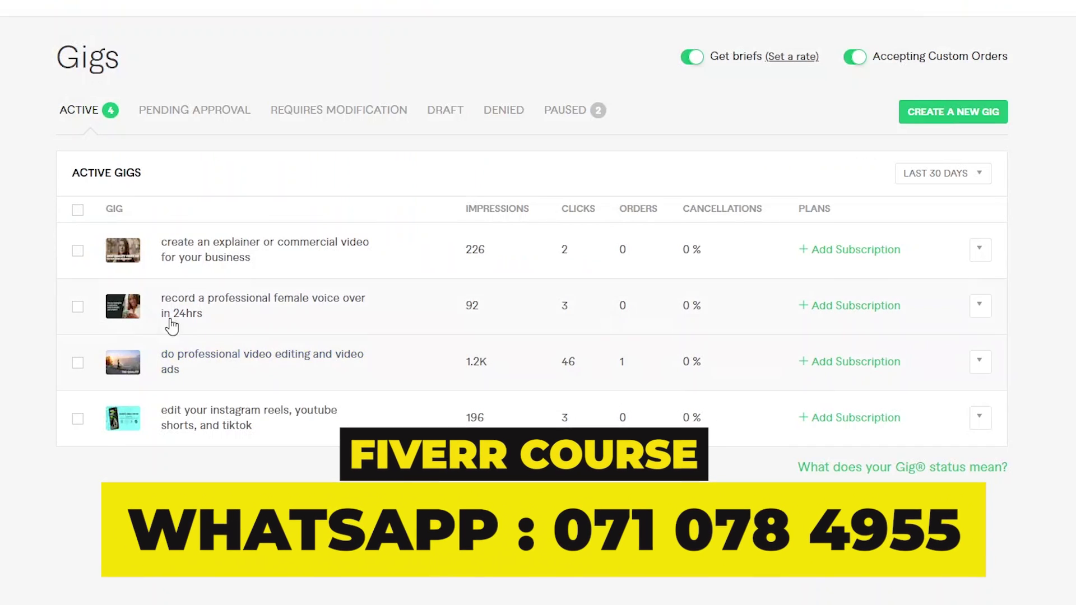
- Expand the female voice over gig in the active gigs list to check its status details, and collapse it again
{"action": "left_click", "coordinate": [204, 311]}
{"action": "scroll", "coordinate": [223, 426], "scroll_direction": "down", "scroll_amount": 3}
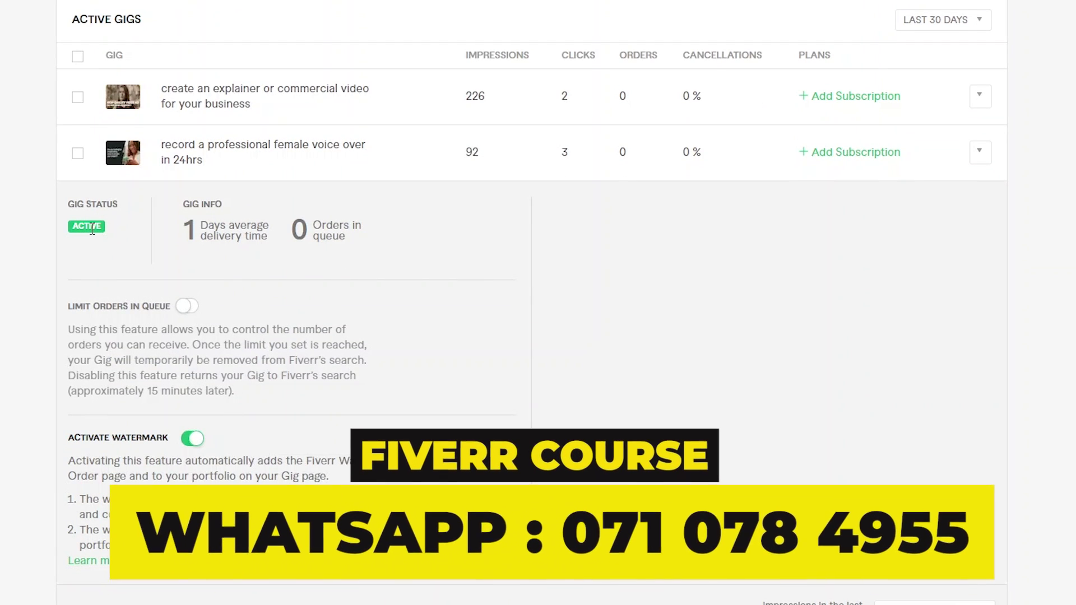
{"action": "scroll", "coordinate": [334, 271], "scroll_direction": "up", "scroll_amount": 3}
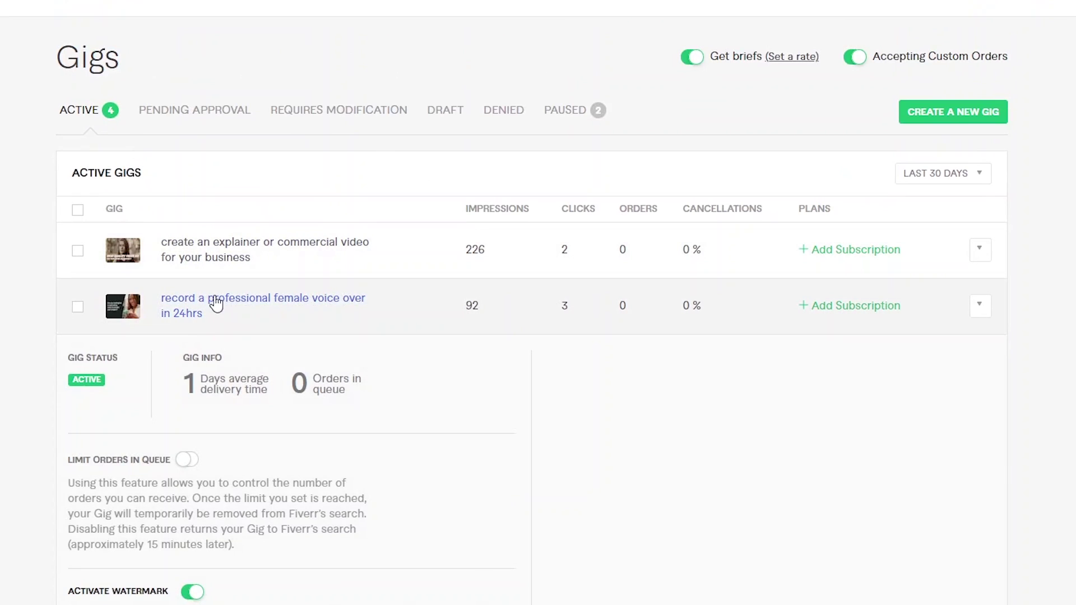
{"action": "left_click", "coordinate": [216, 304]}
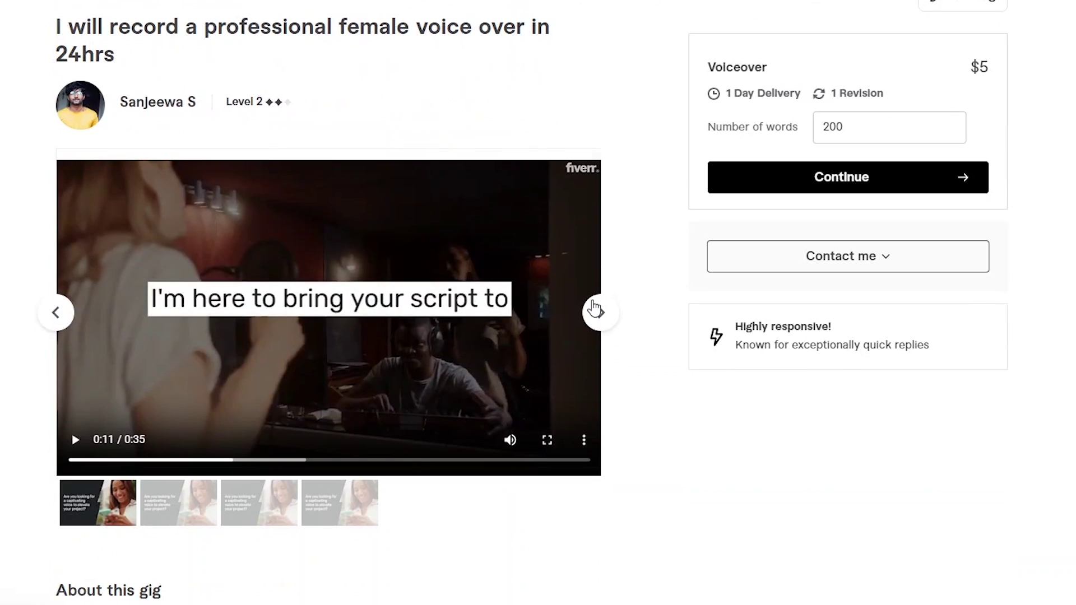
- Browse from the promo video through the audio samples in the voice over gig's gallery
{"action": "left_click", "coordinate": [595, 310]}
{"action": "left_click", "coordinate": [596, 311]}
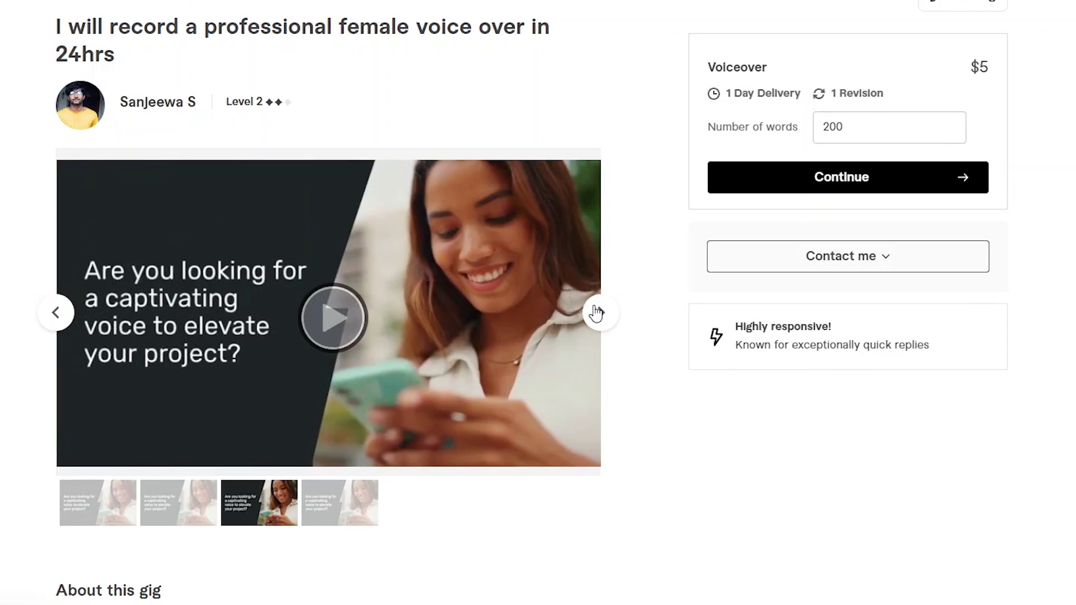
{"action": "left_click", "coordinate": [596, 312]}
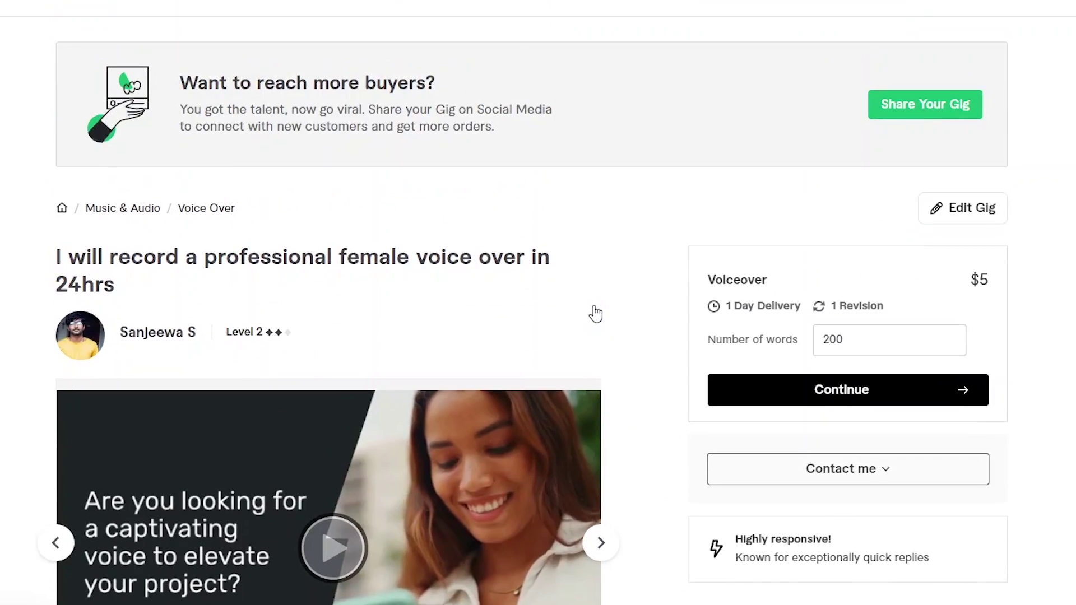